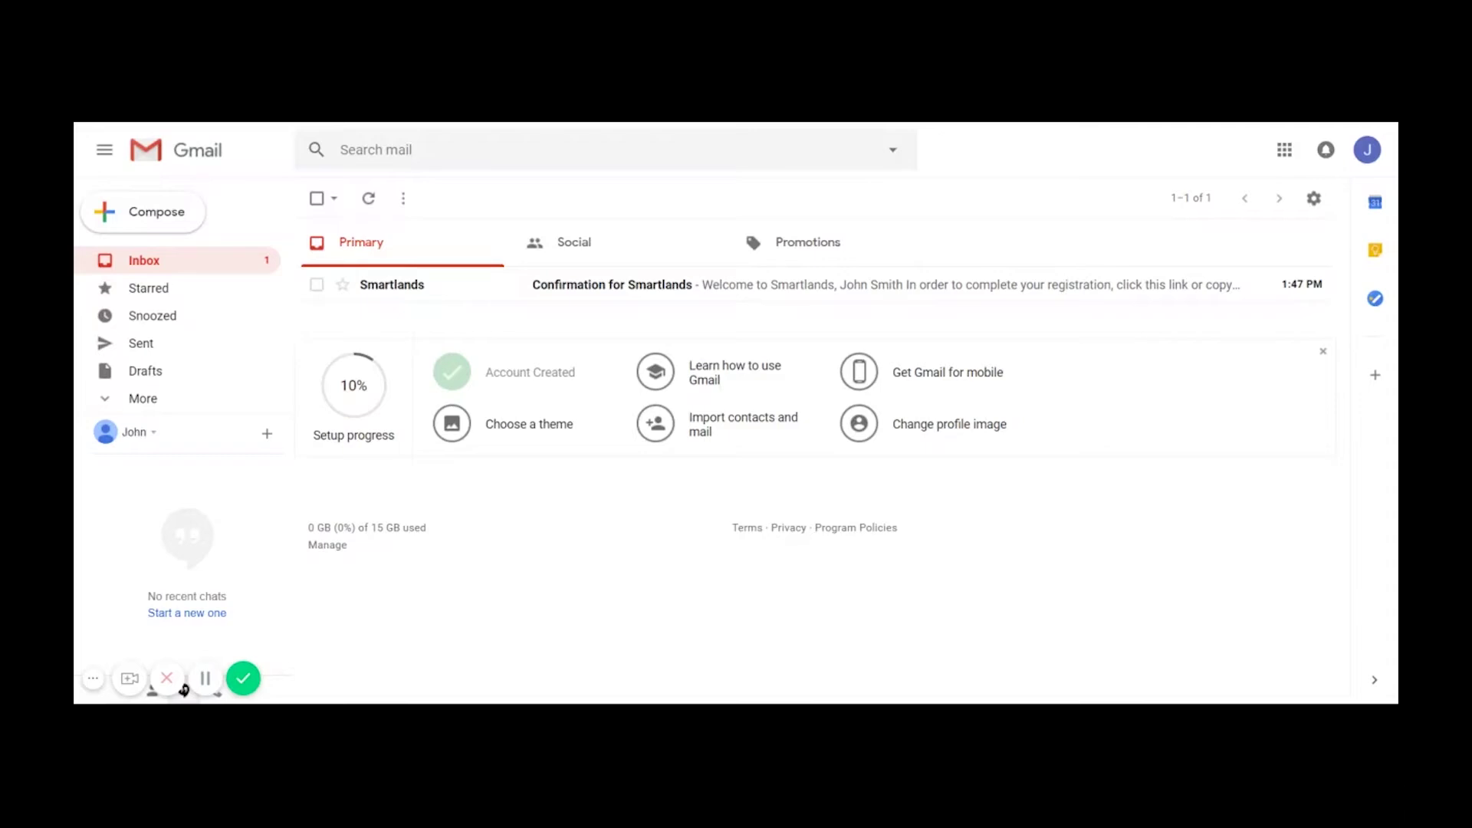
Open the Smartlands registration confirmation email in the inbox
{"action": "left_click", "coordinate": [793, 290]}
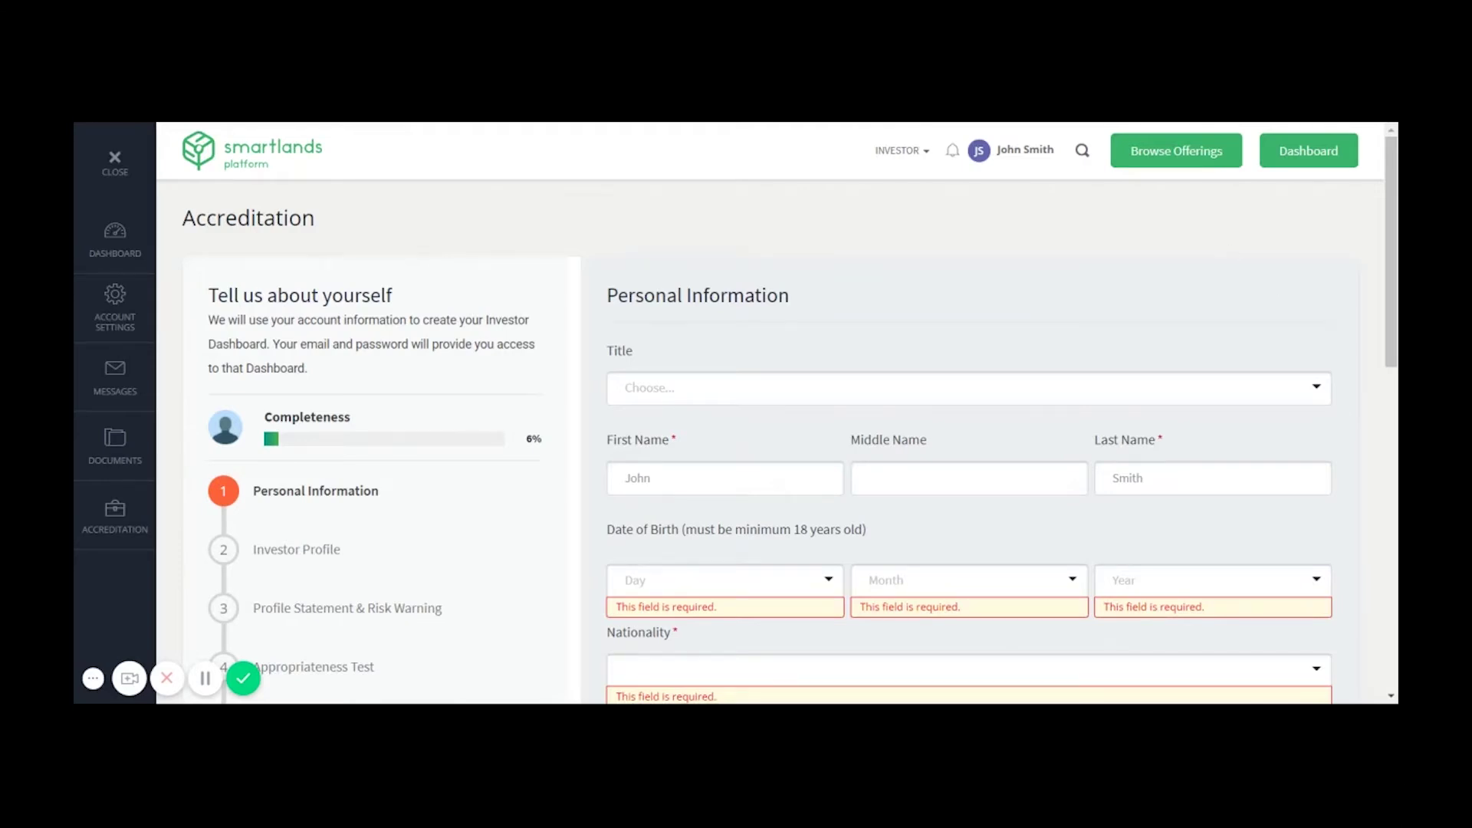
Review the Personal Information and Contact Details fields of the Smartlands accreditation form, from title and date of birth to postal code
{"action": "scroll", "coordinate": [739, 414], "scroll_direction": "down", "scroll_amount": 1}
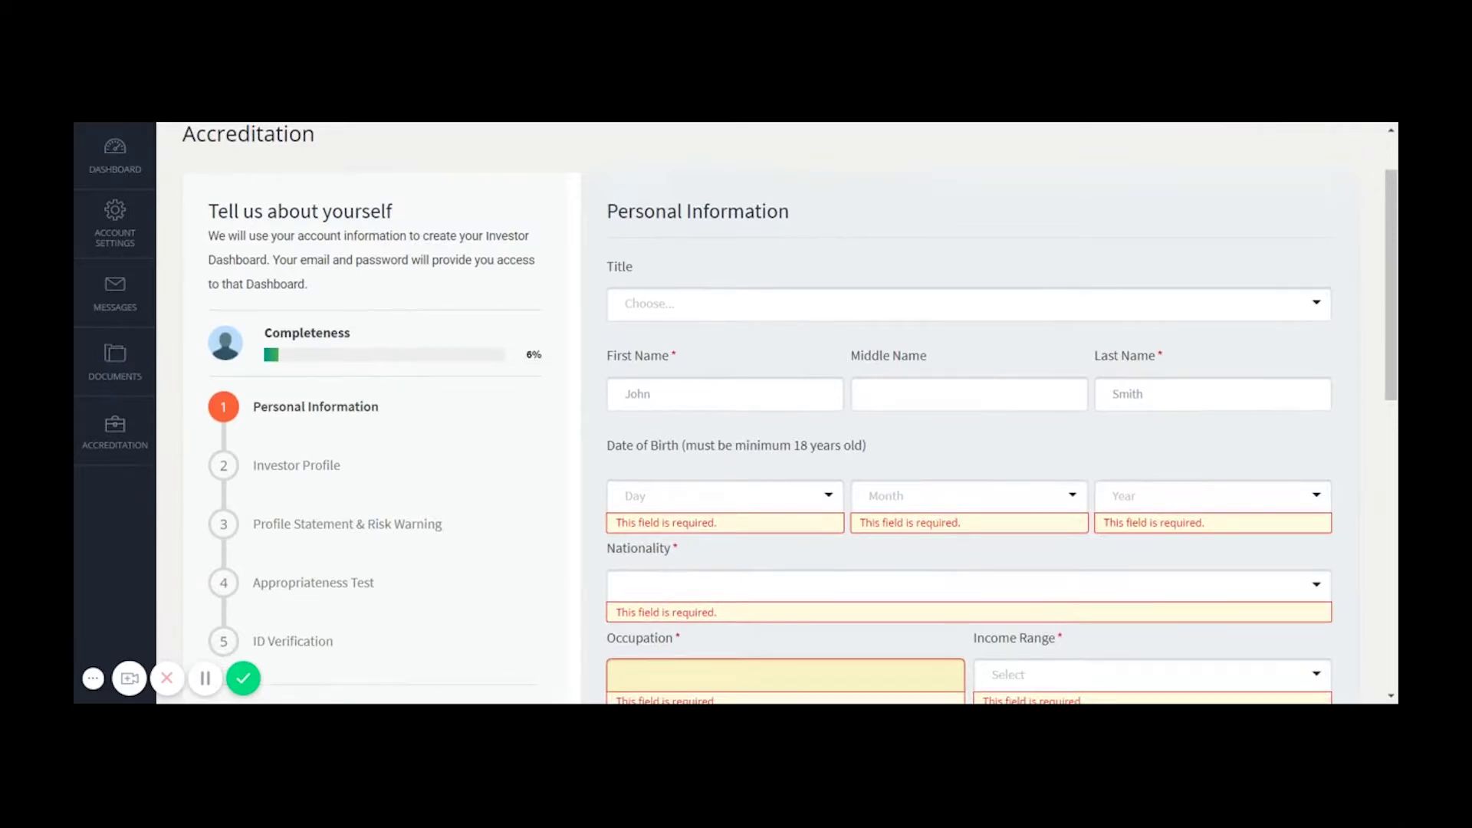
{"action": "scroll", "coordinate": [739, 414], "scroll_direction": "down", "scroll_amount": 1}
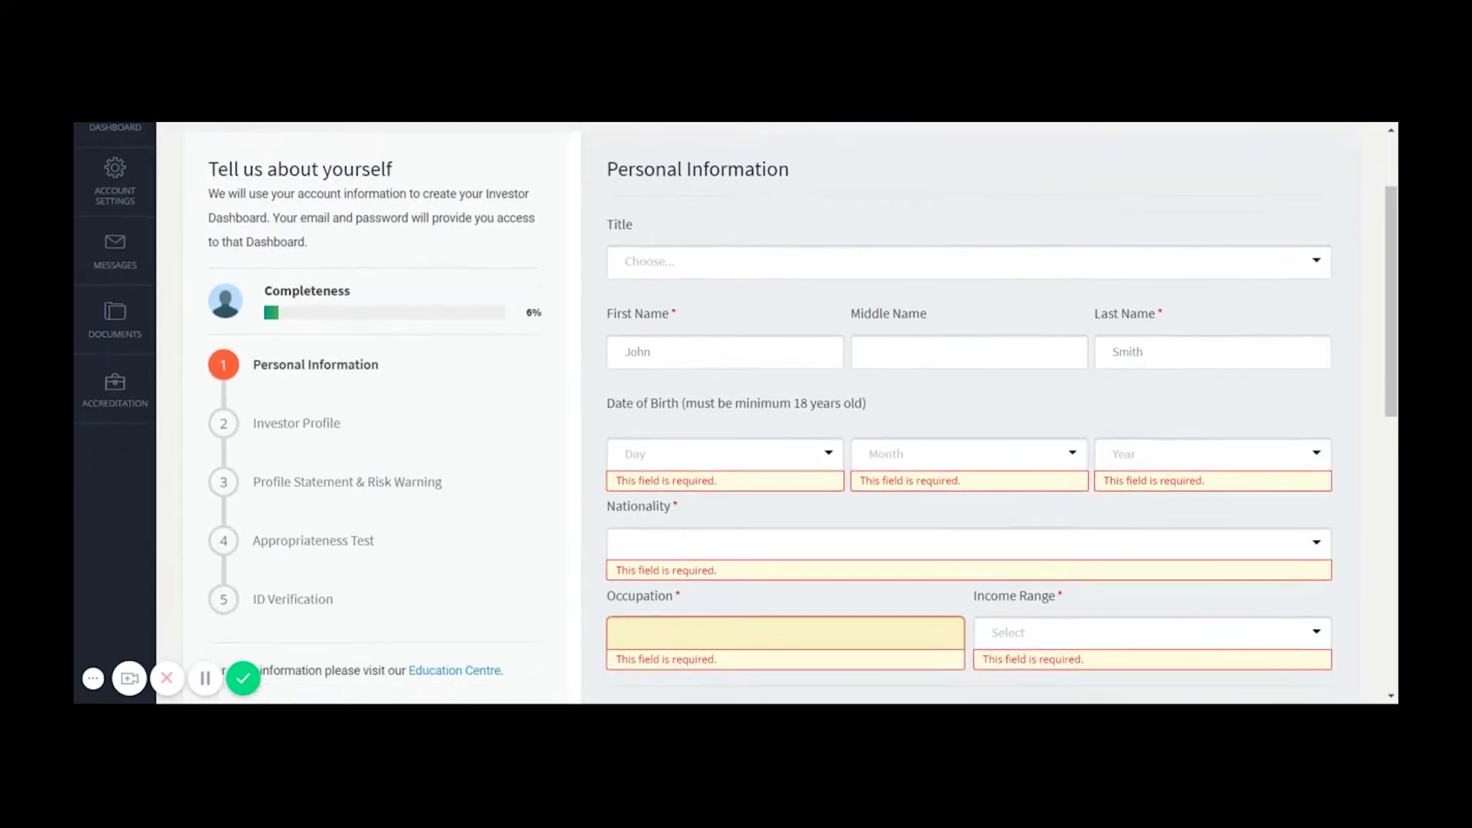
{"action": "scroll", "coordinate": [739, 414], "scroll_direction": "down", "scroll_amount": 6}
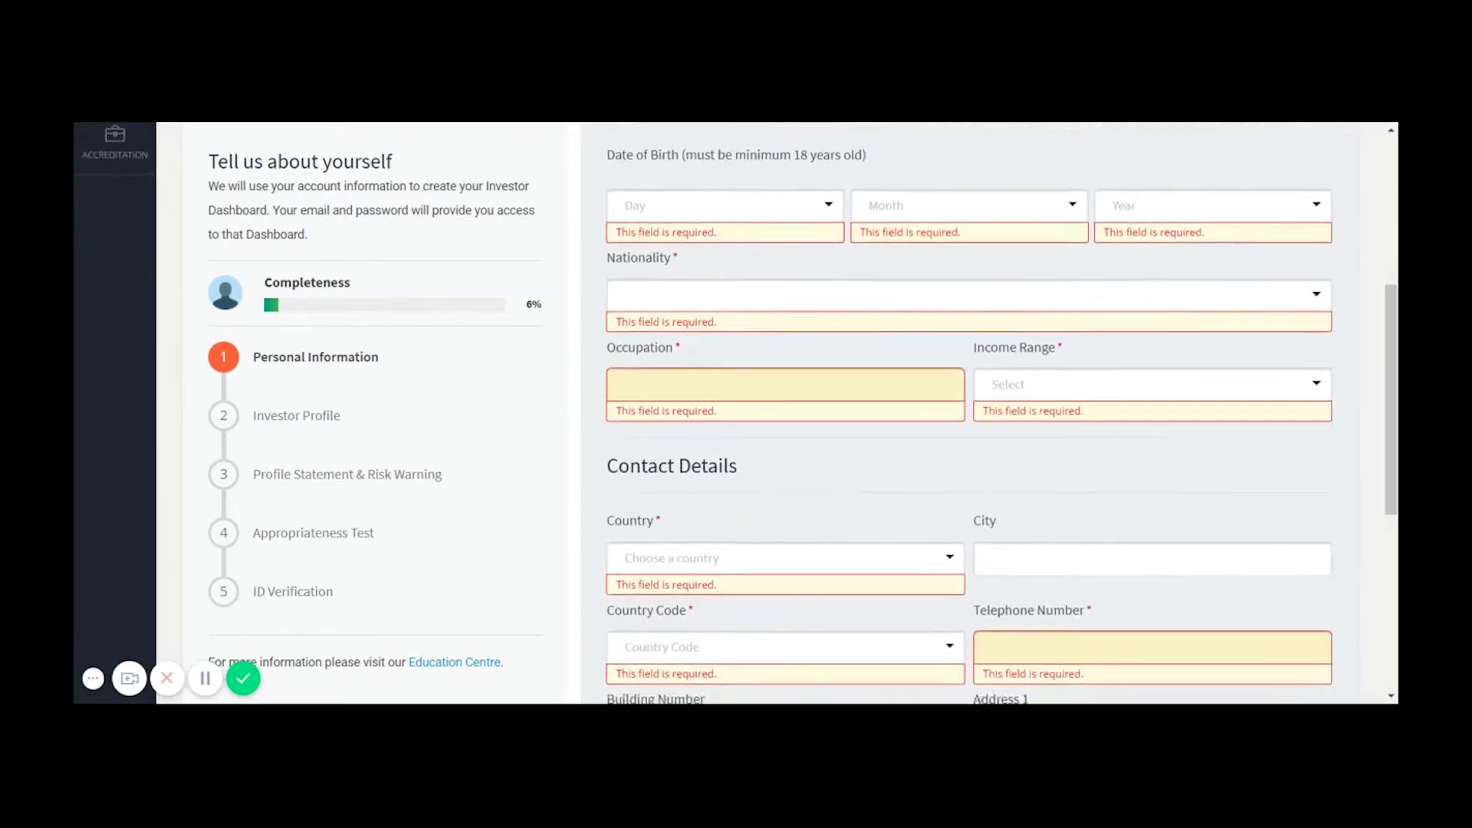
{"action": "scroll", "coordinate": [970, 414], "scroll_direction": "down", "scroll_amount": 3}
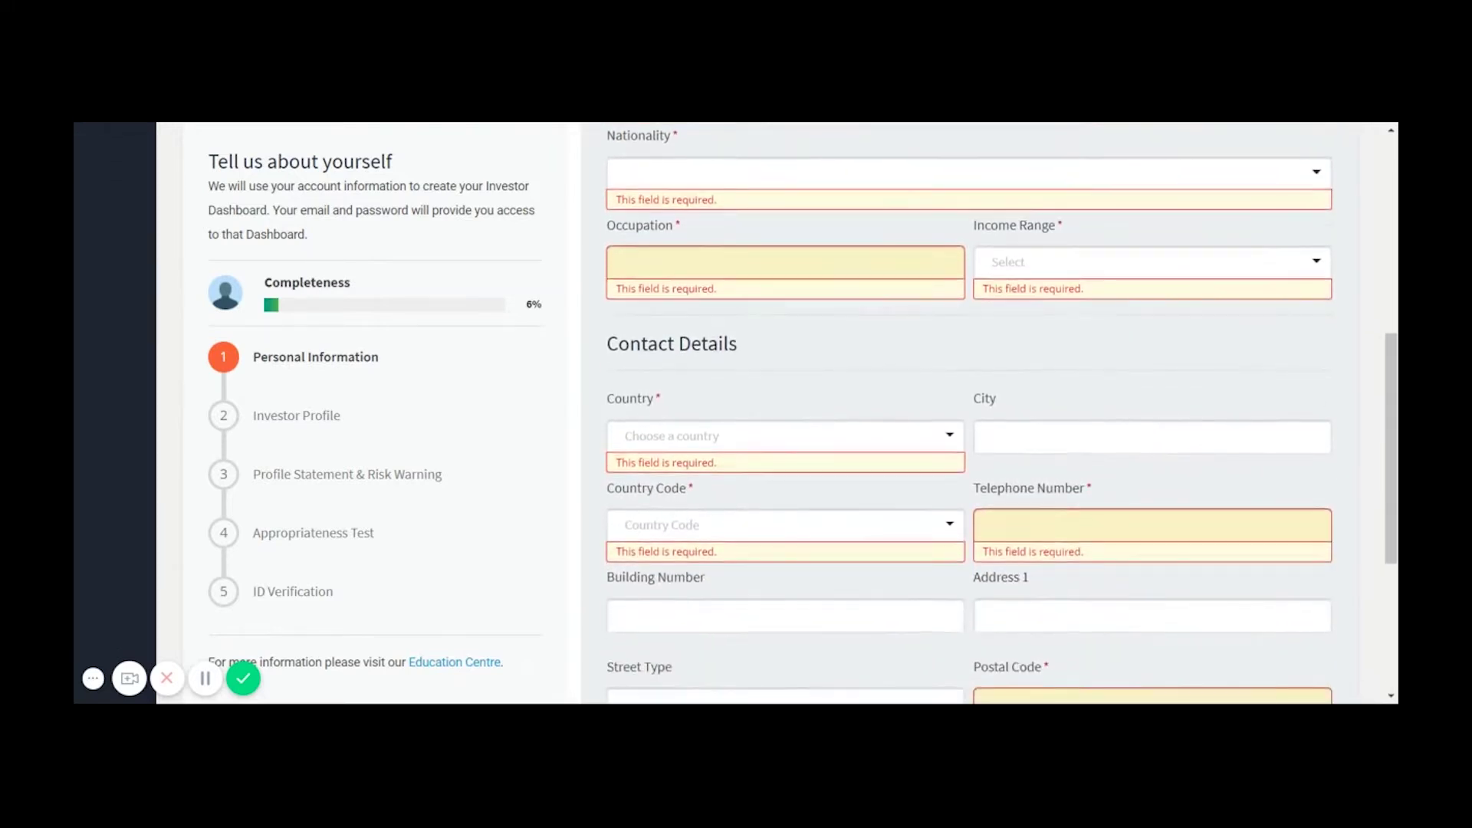
{"action": "scroll", "coordinate": [990, 414], "scroll_direction": "down", "scroll_amount": 4}
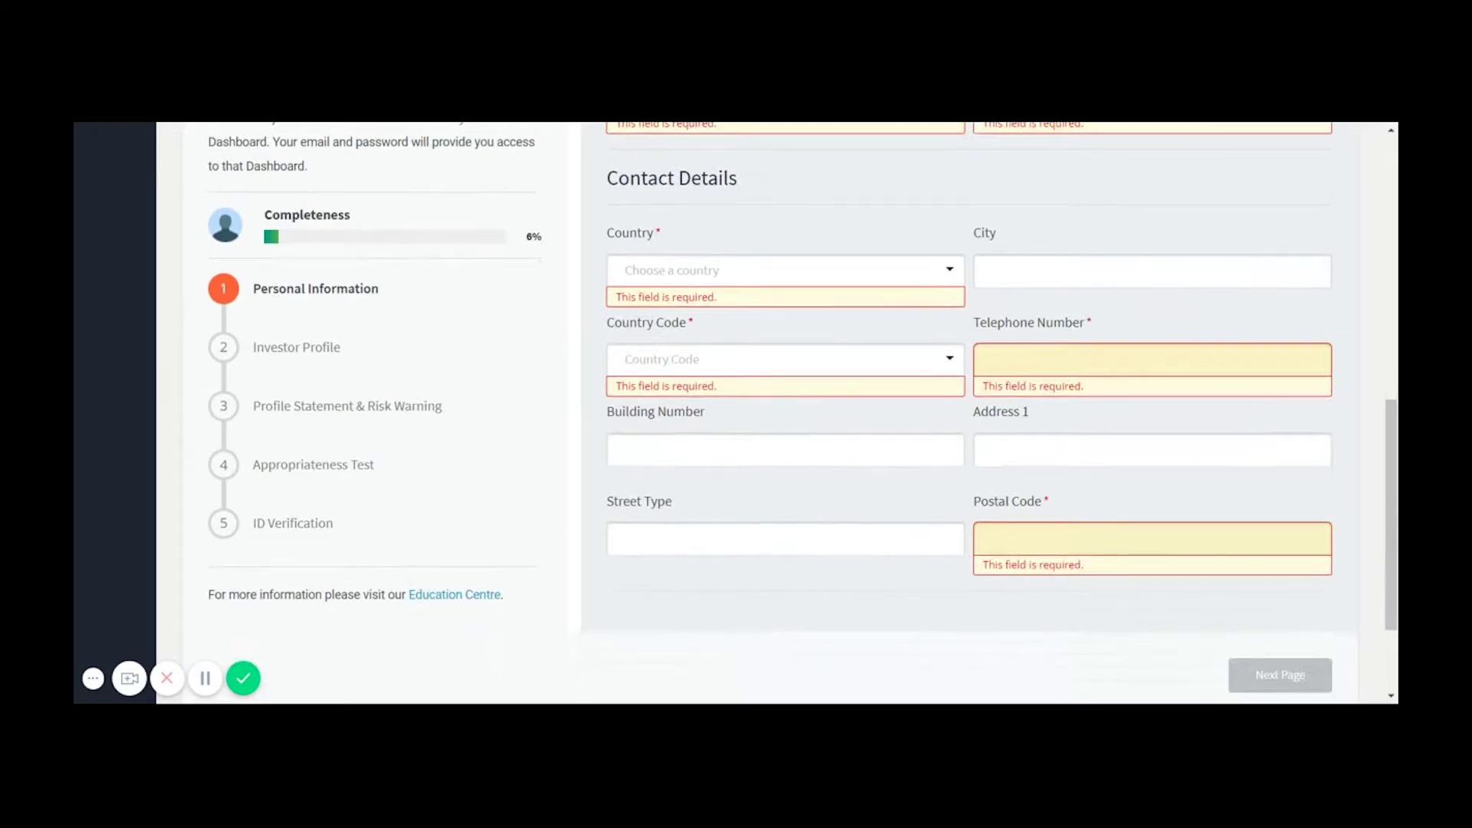
{"action": "scroll", "coordinate": [970, 414], "scroll_direction": "down", "scroll_amount": 1}
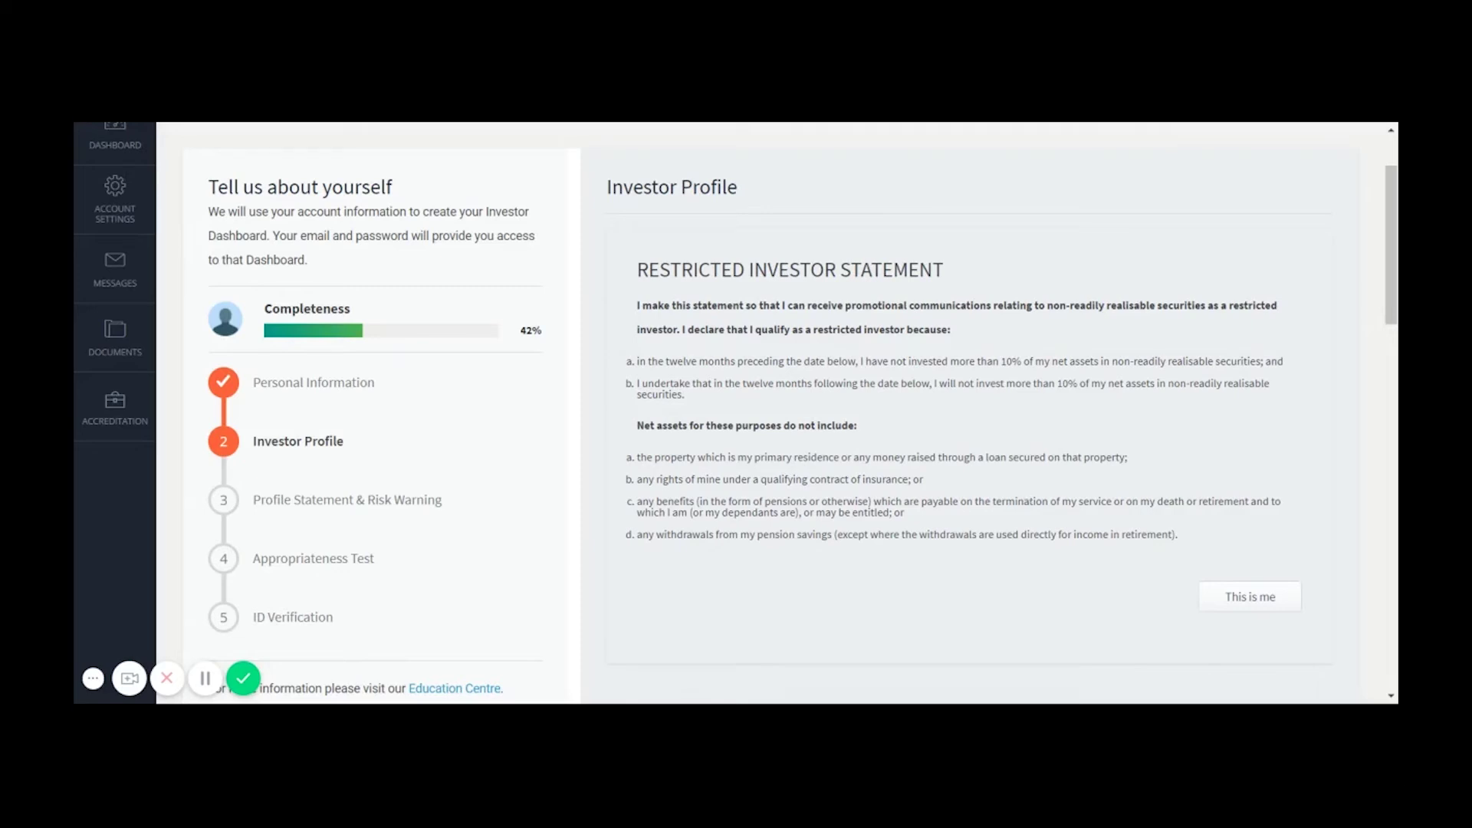
Read the restricted, self-certified sophisticated, high net worth and limited company statements of the Investor Profile stage
{"action": "scroll", "coordinate": [969, 414], "scroll_direction": "down", "scroll_amount": 2}
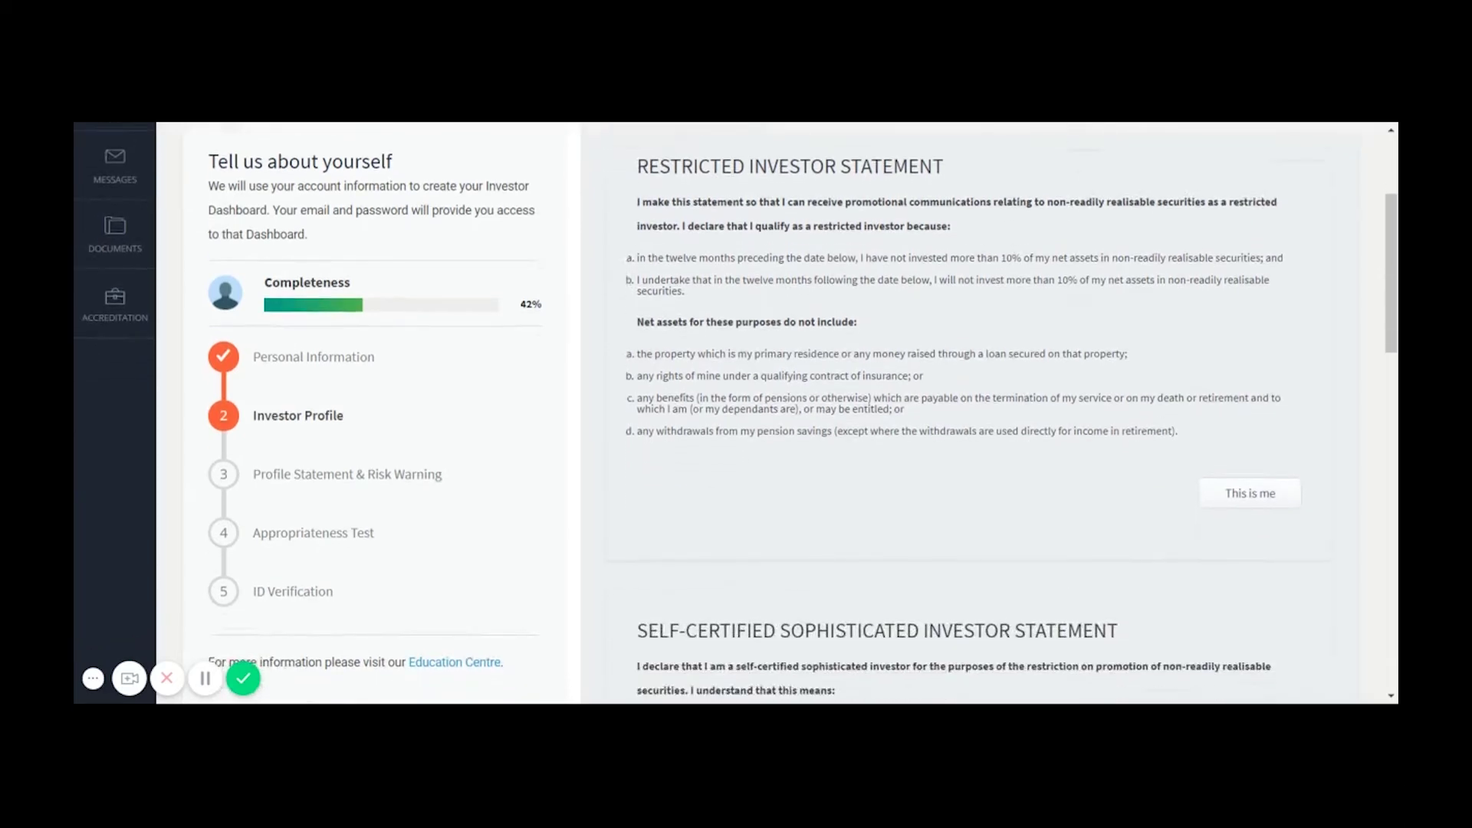
{"action": "scroll", "coordinate": [982, 473], "scroll_direction": "down", "scroll_amount": 3}
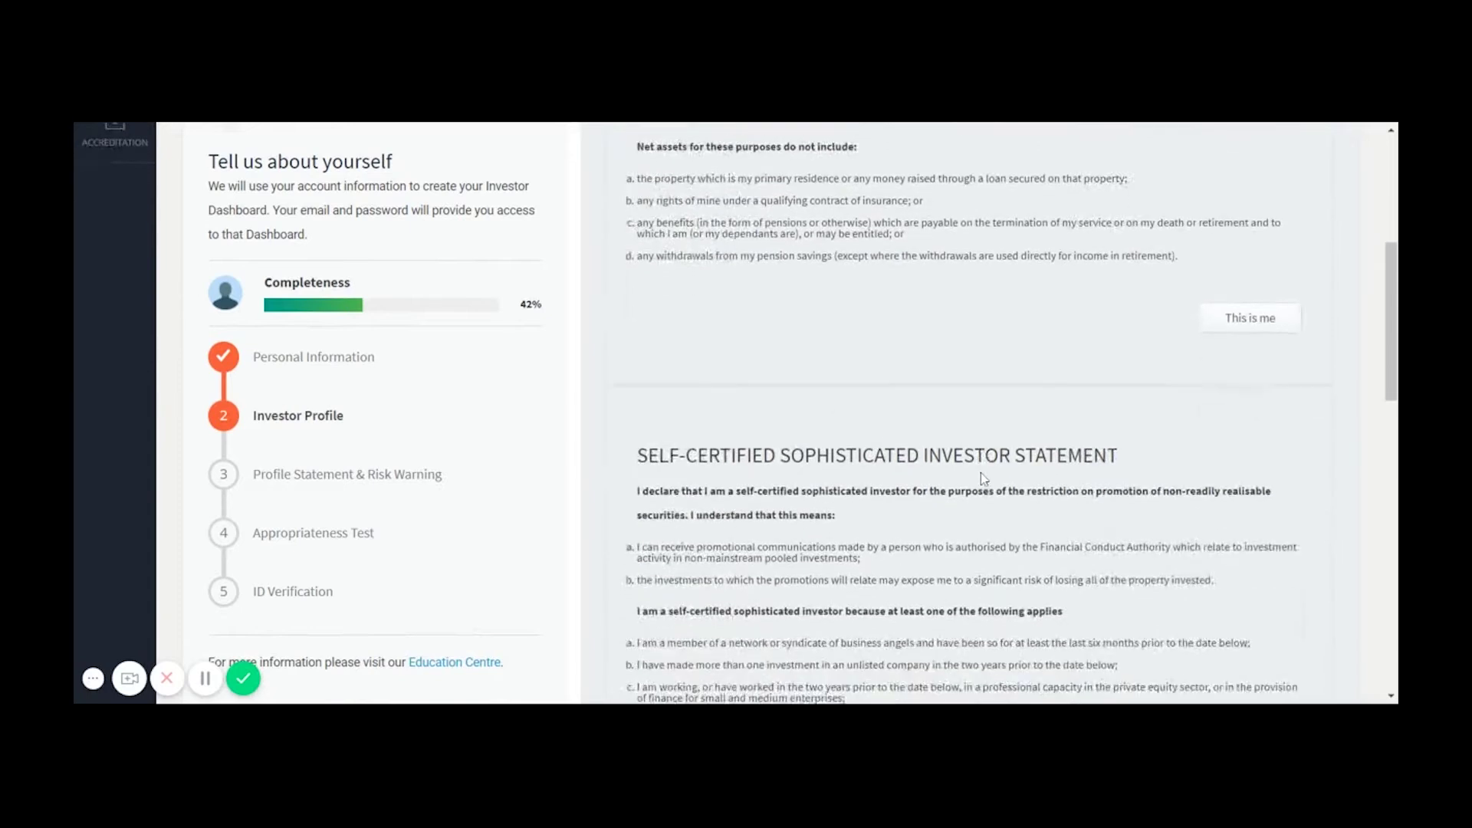
{"action": "scroll", "coordinate": [983, 479], "scroll_direction": "down", "scroll_amount": 2}
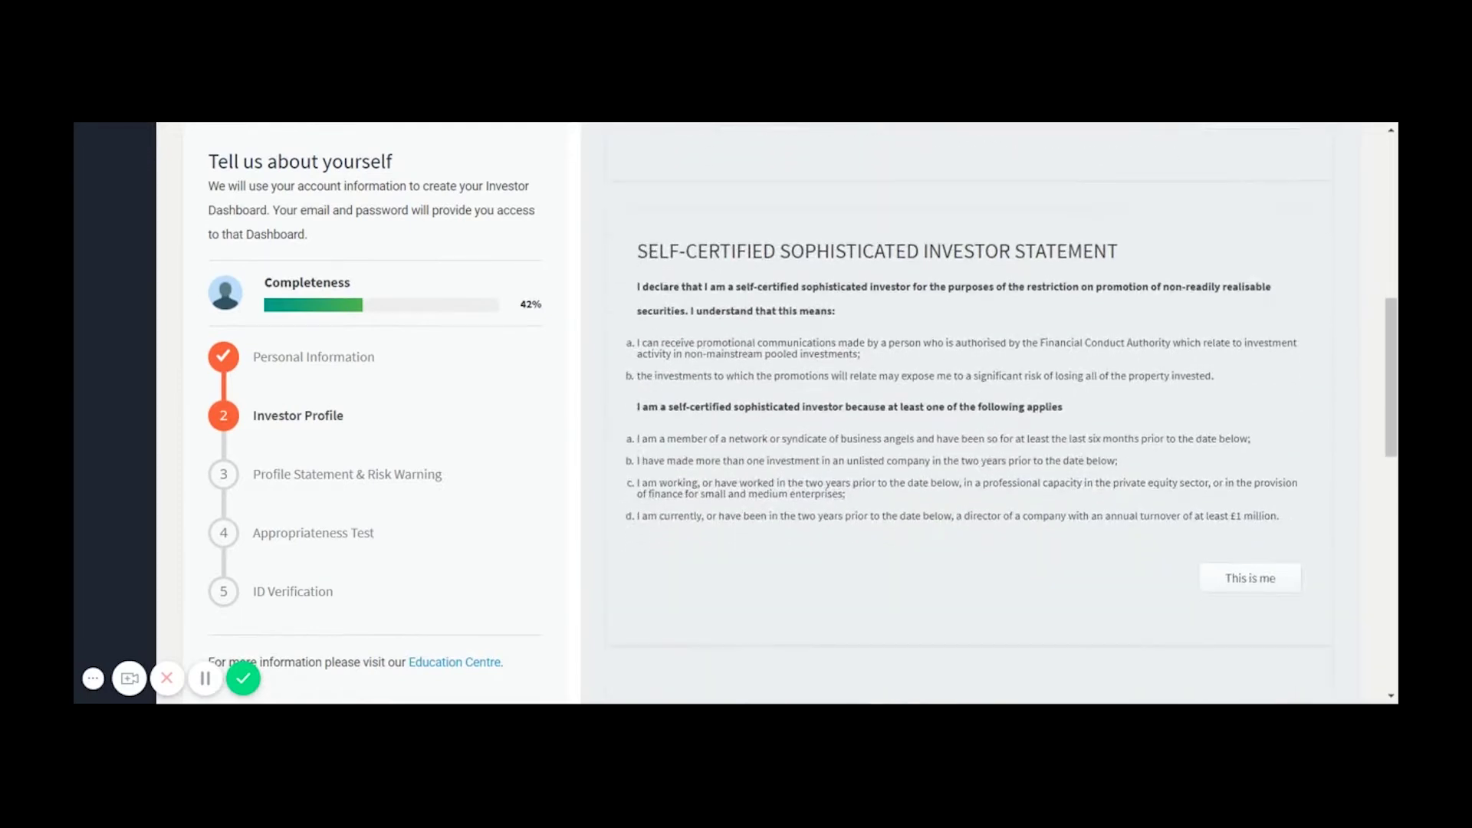
{"action": "scroll", "coordinate": [990, 414], "scroll_direction": "down", "scroll_amount": 4}
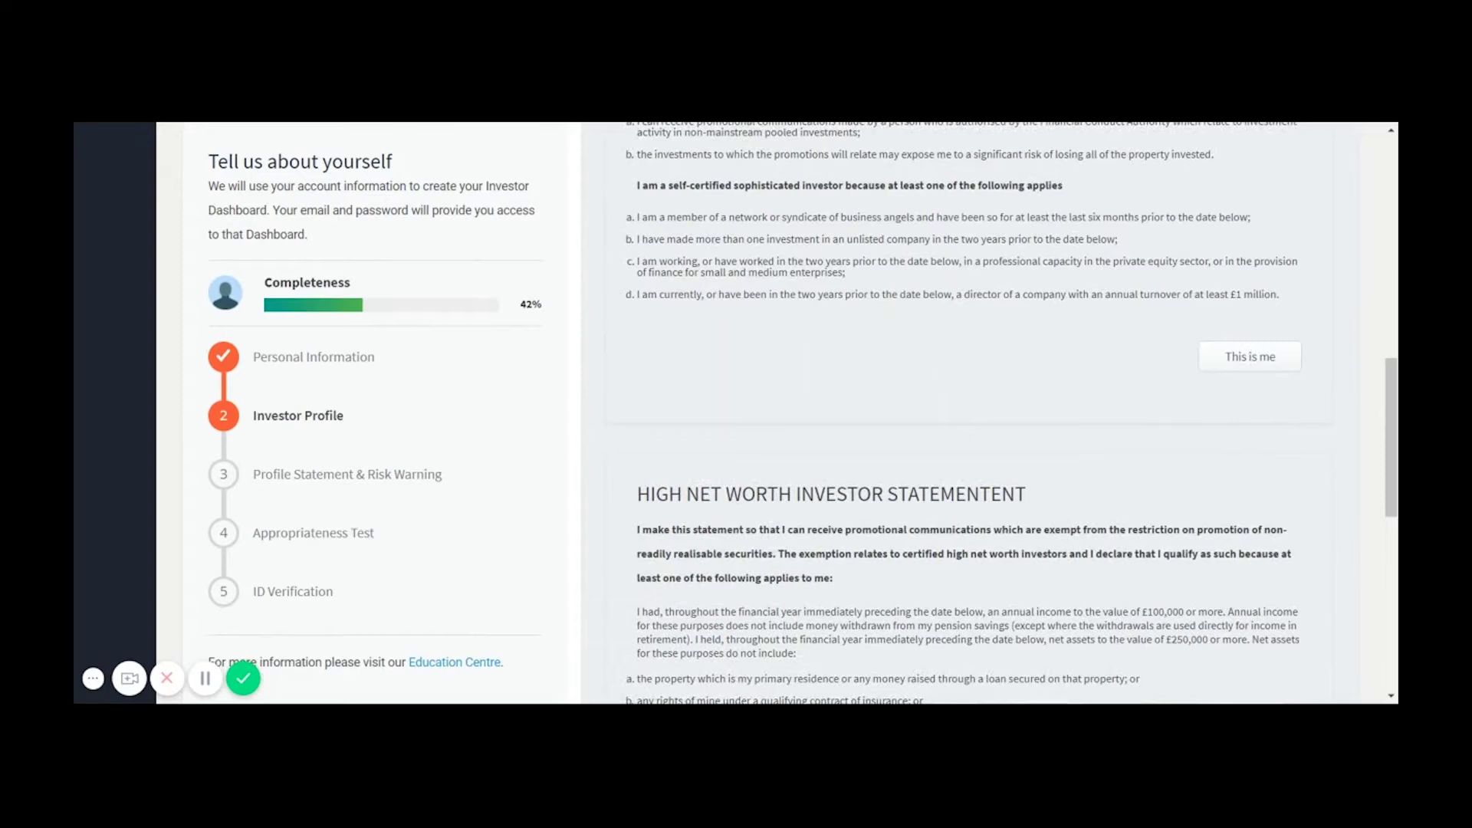
{"action": "scroll", "coordinate": [989, 414], "scroll_direction": "down", "scroll_amount": 2}
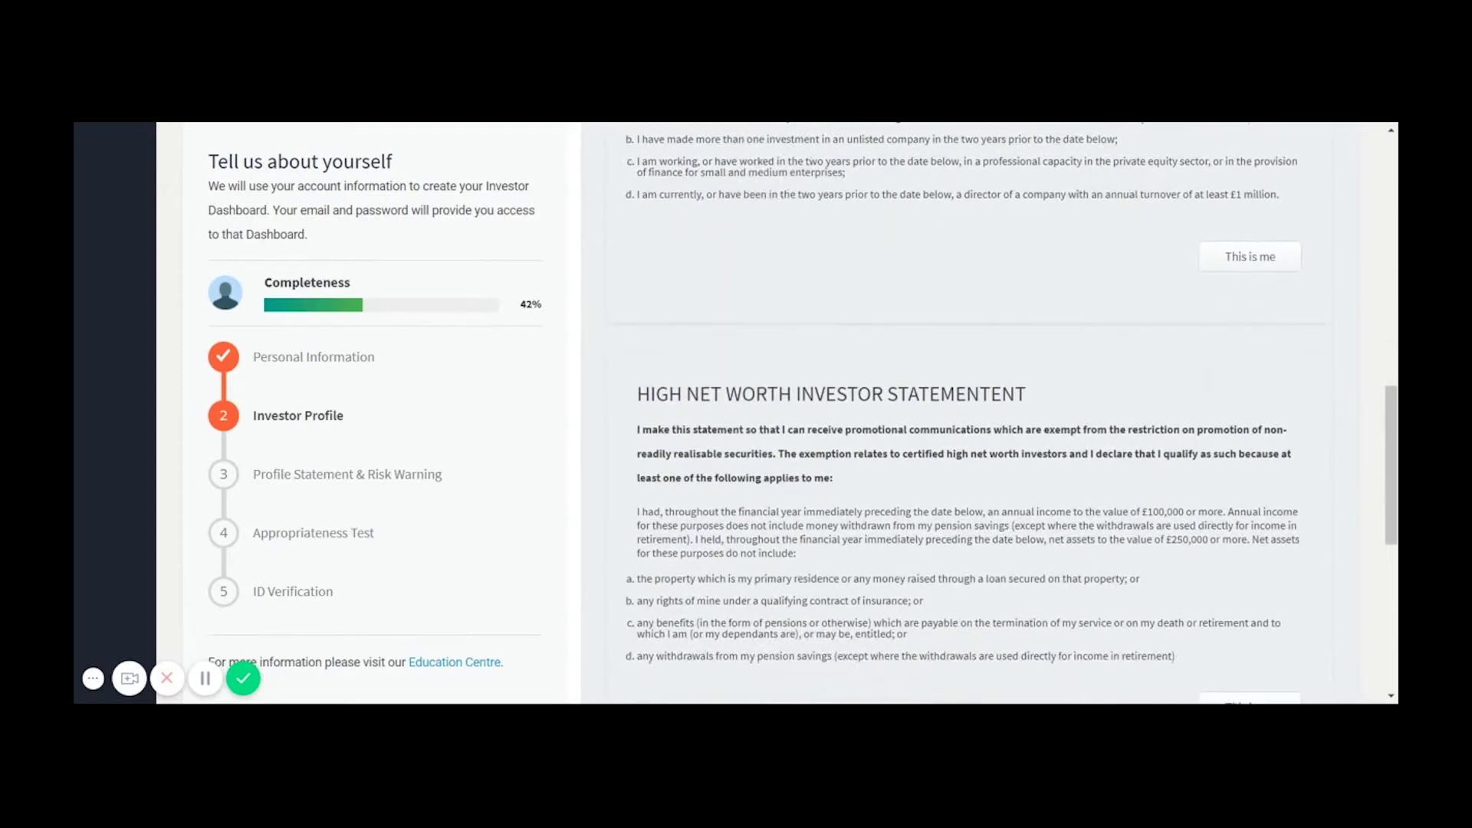
{"action": "scroll", "coordinate": [989, 414], "scroll_direction": "down", "scroll_amount": 5}
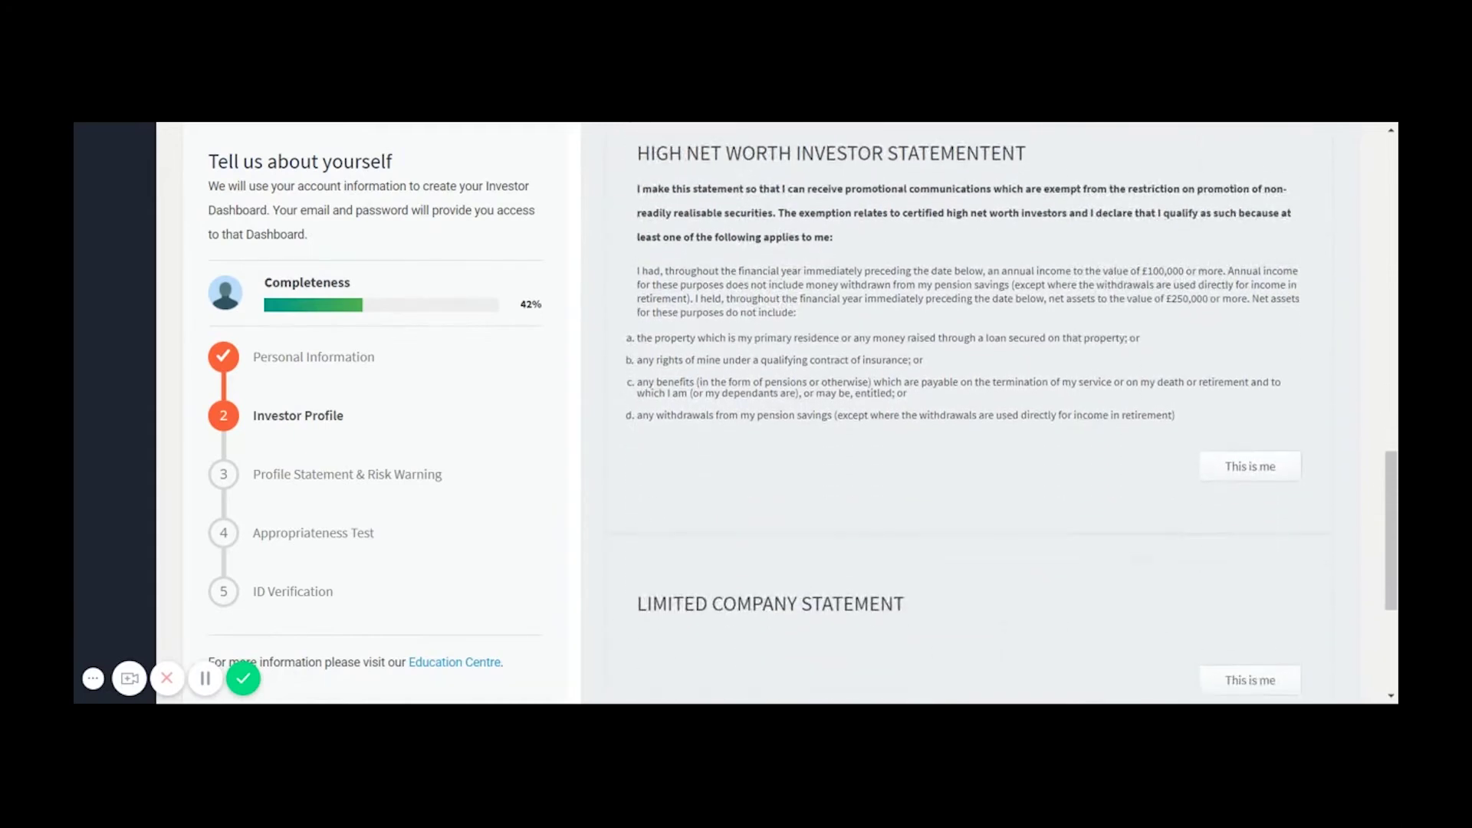
{"action": "scroll", "coordinate": [989, 414], "scroll_direction": "down", "scroll_amount": 2}
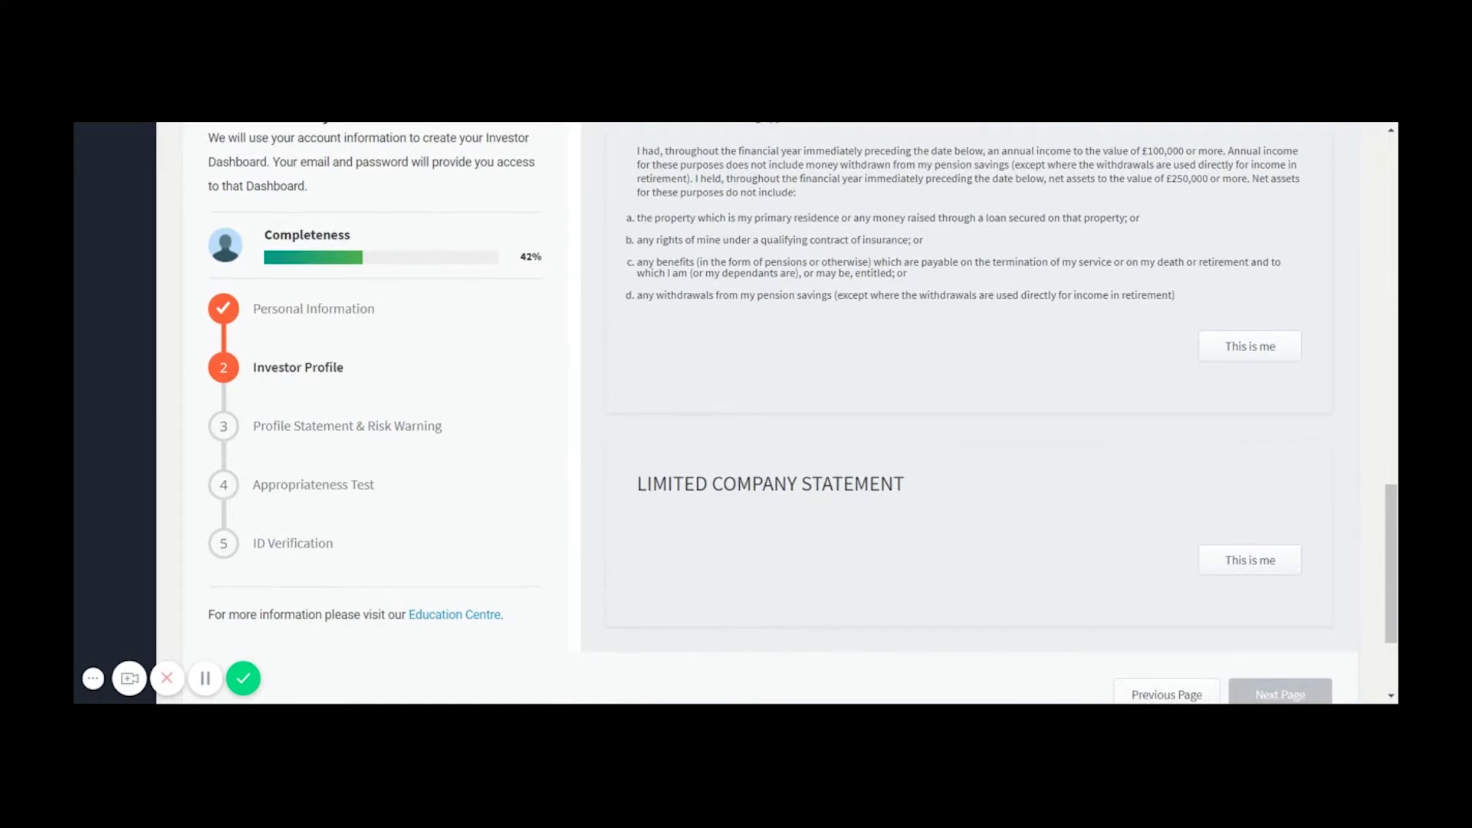
{"action": "scroll", "coordinate": [1111, 467], "scroll_direction": "down", "scroll_amount": 2}
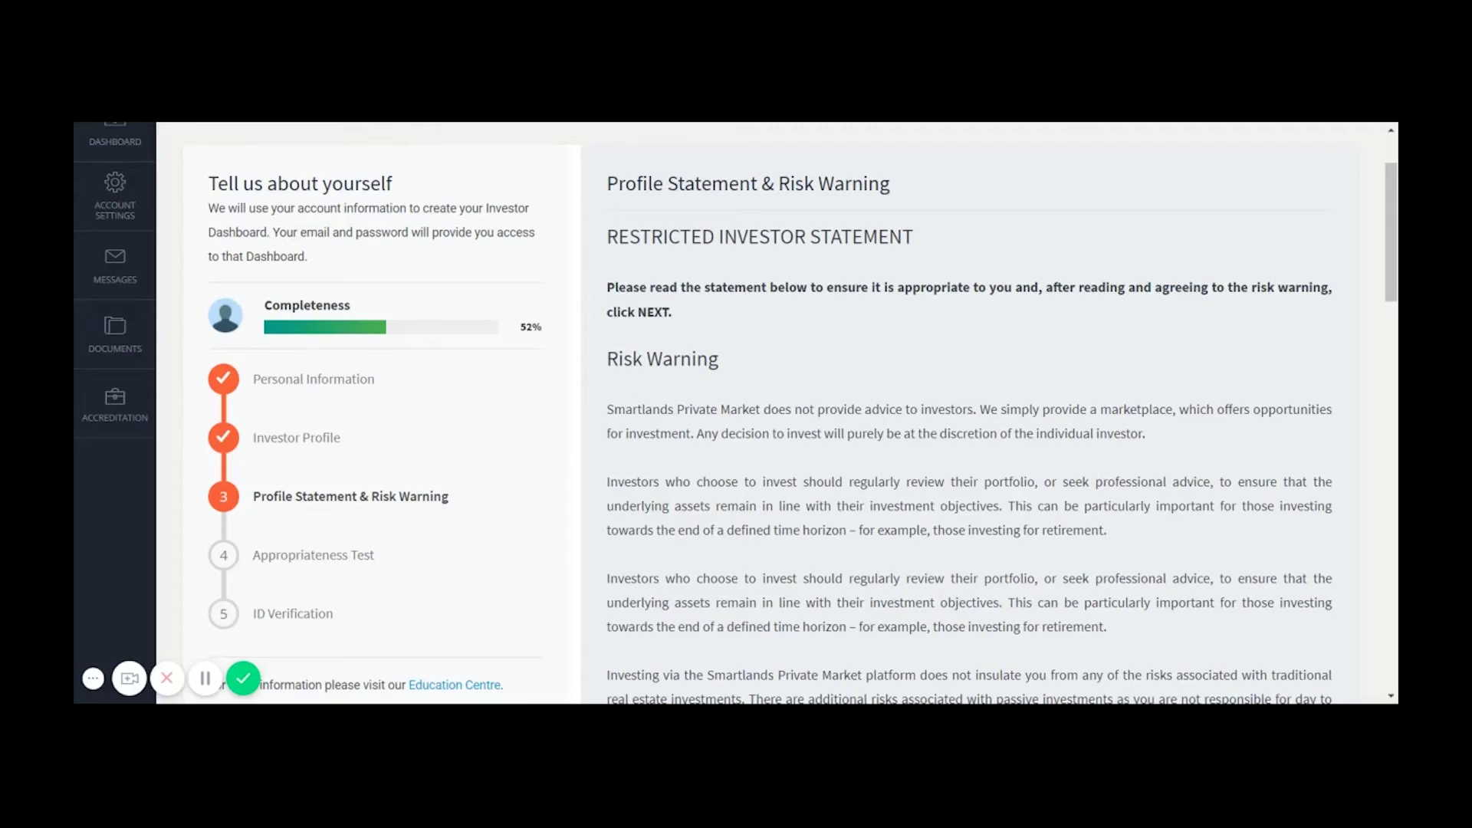
Read the restricted investor risk warning, covering the key risks and the acceptance declaration that ends the statement
{"action": "scroll", "coordinate": [953, 456], "scroll_direction": "down", "scroll_amount": 3}
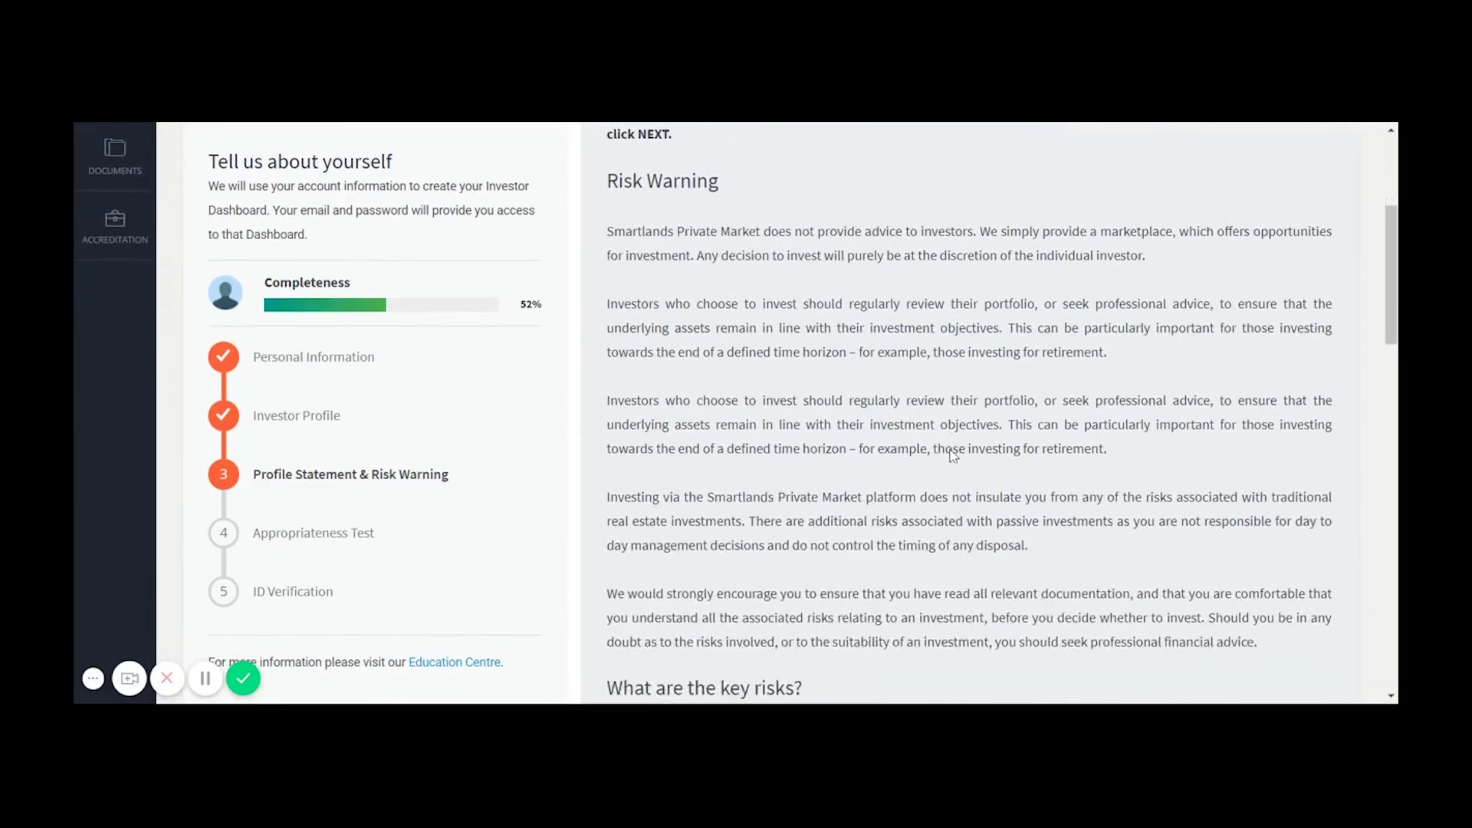
{"action": "scroll", "coordinate": [953, 456], "scroll_direction": "down", "scroll_amount": 6}
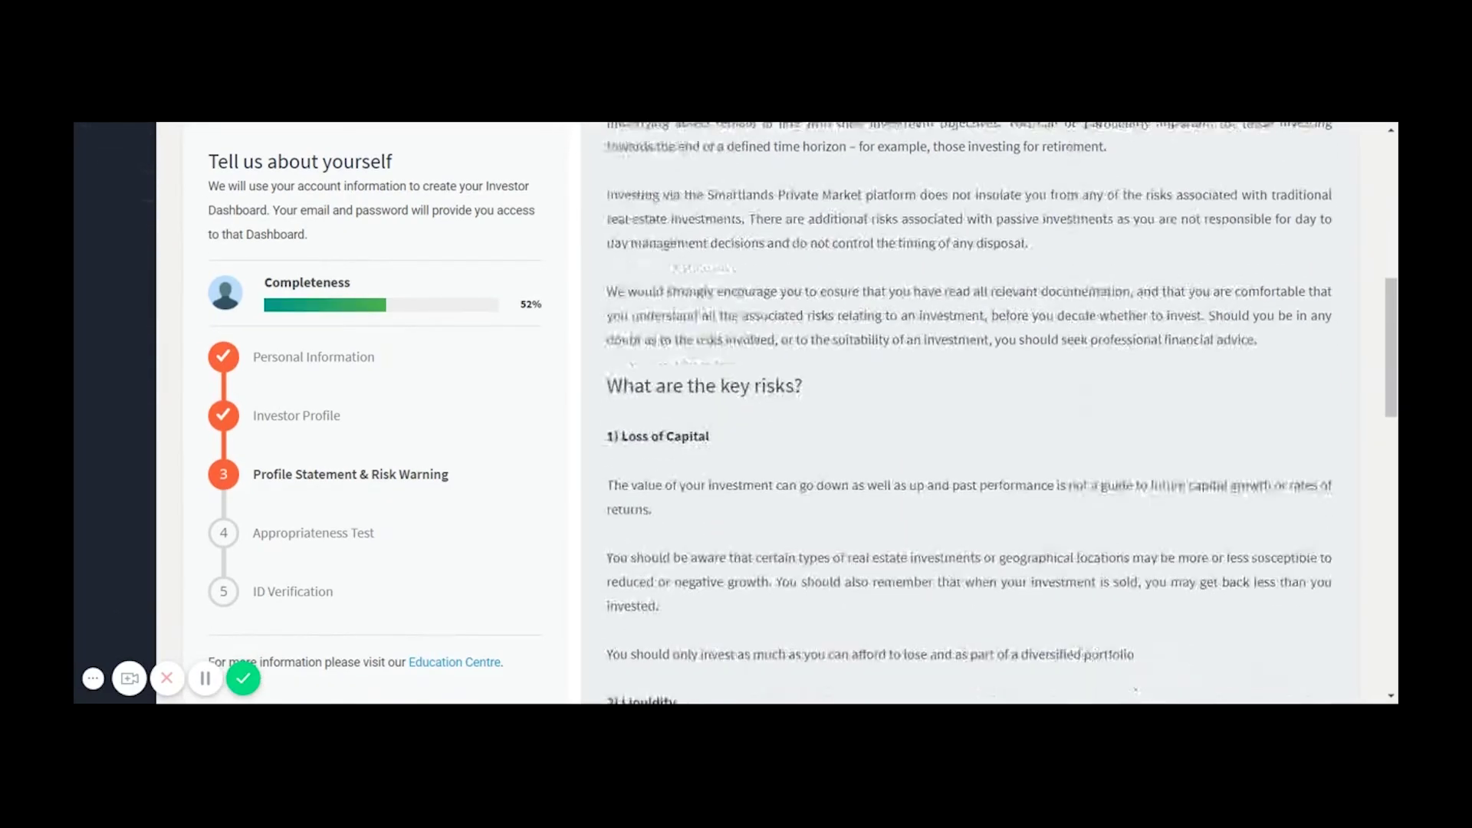
{"action": "scroll", "coordinate": [989, 414], "scroll_direction": "down", "scroll_amount": 3}
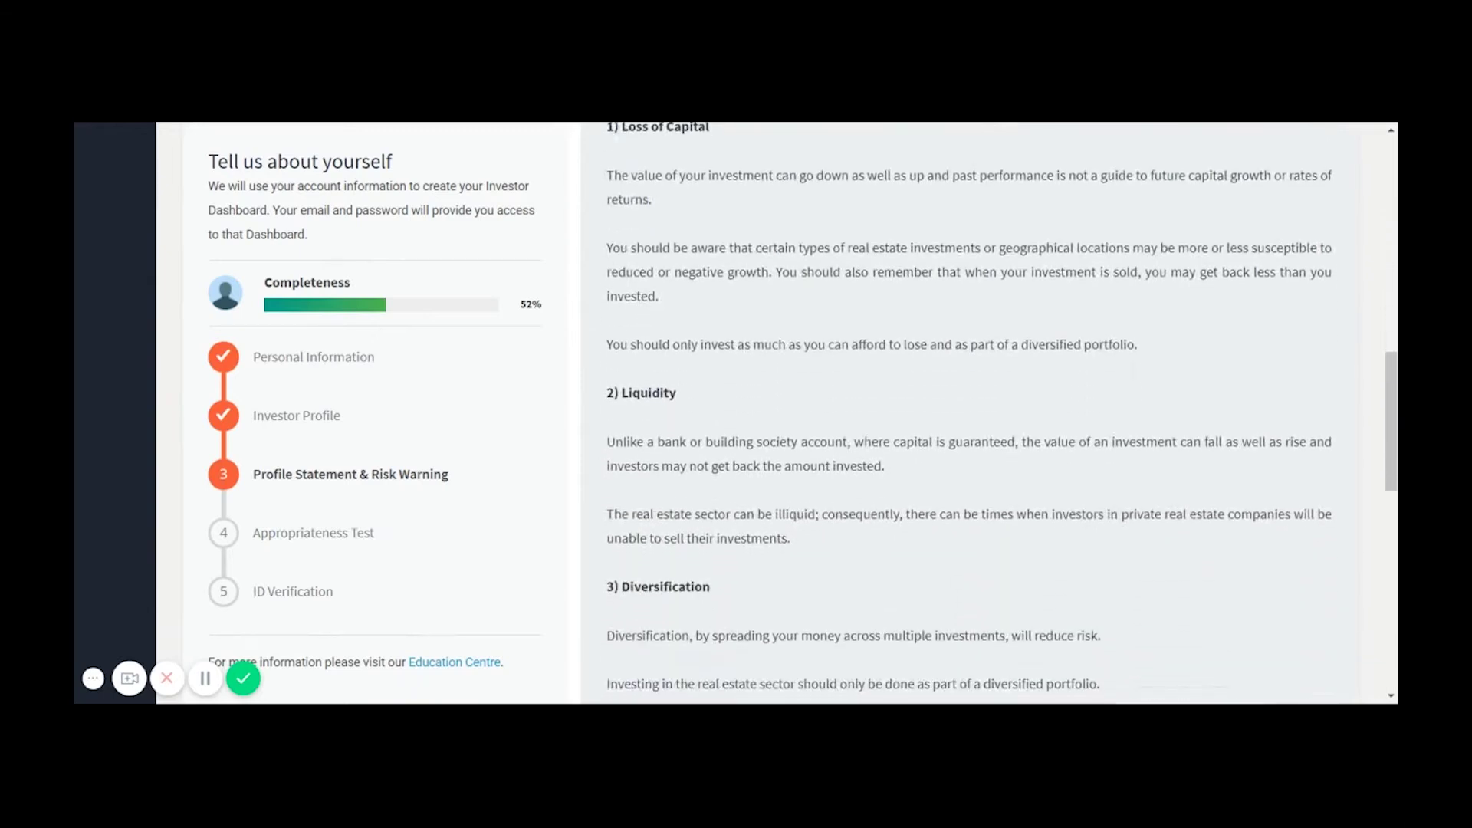
{"action": "scroll", "coordinate": [990, 414], "scroll_direction": "down", "scroll_amount": 2}
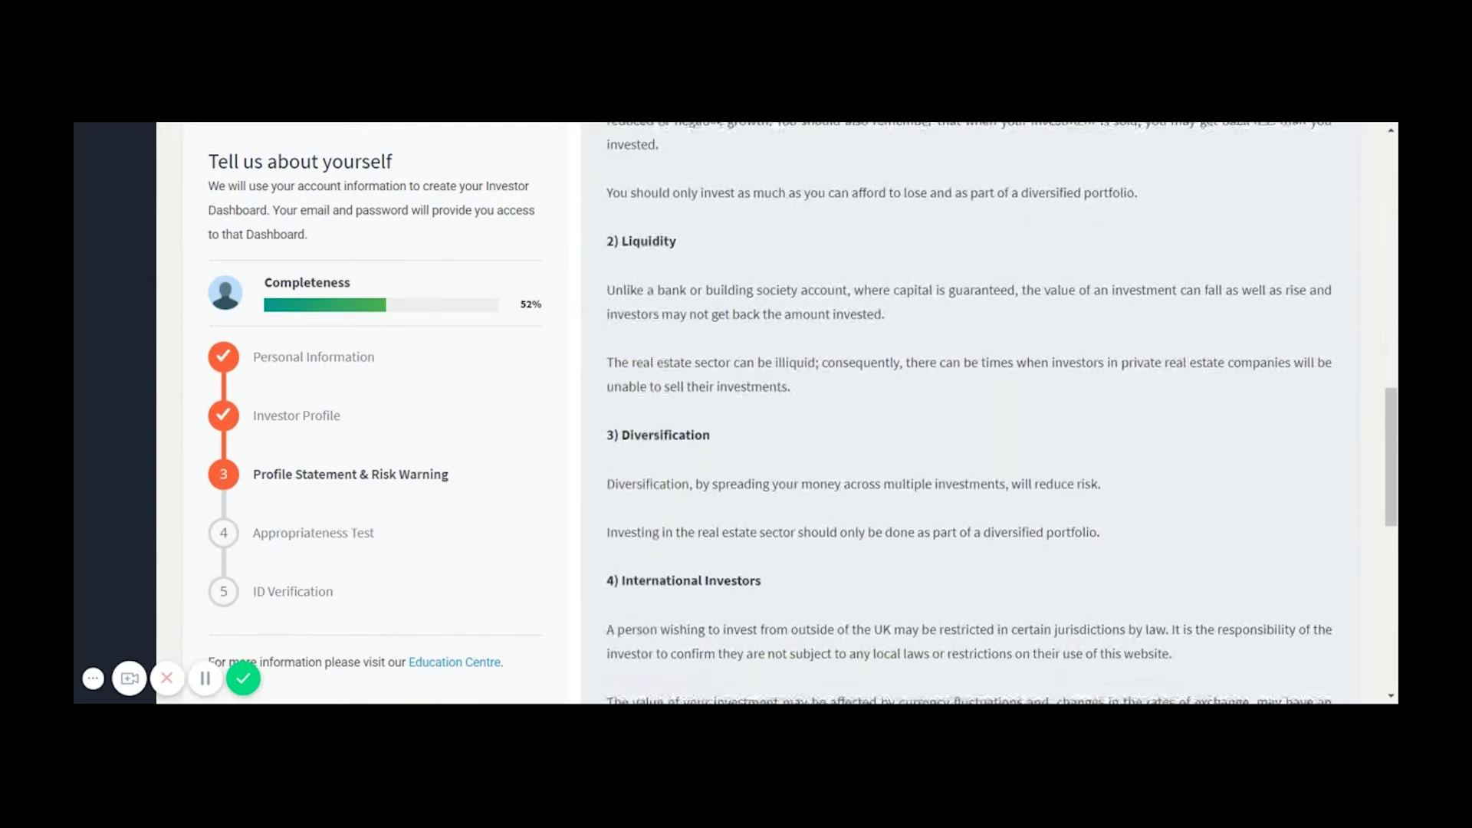
{"action": "scroll", "coordinate": [990, 414], "scroll_direction": "down", "scroll_amount": 2}
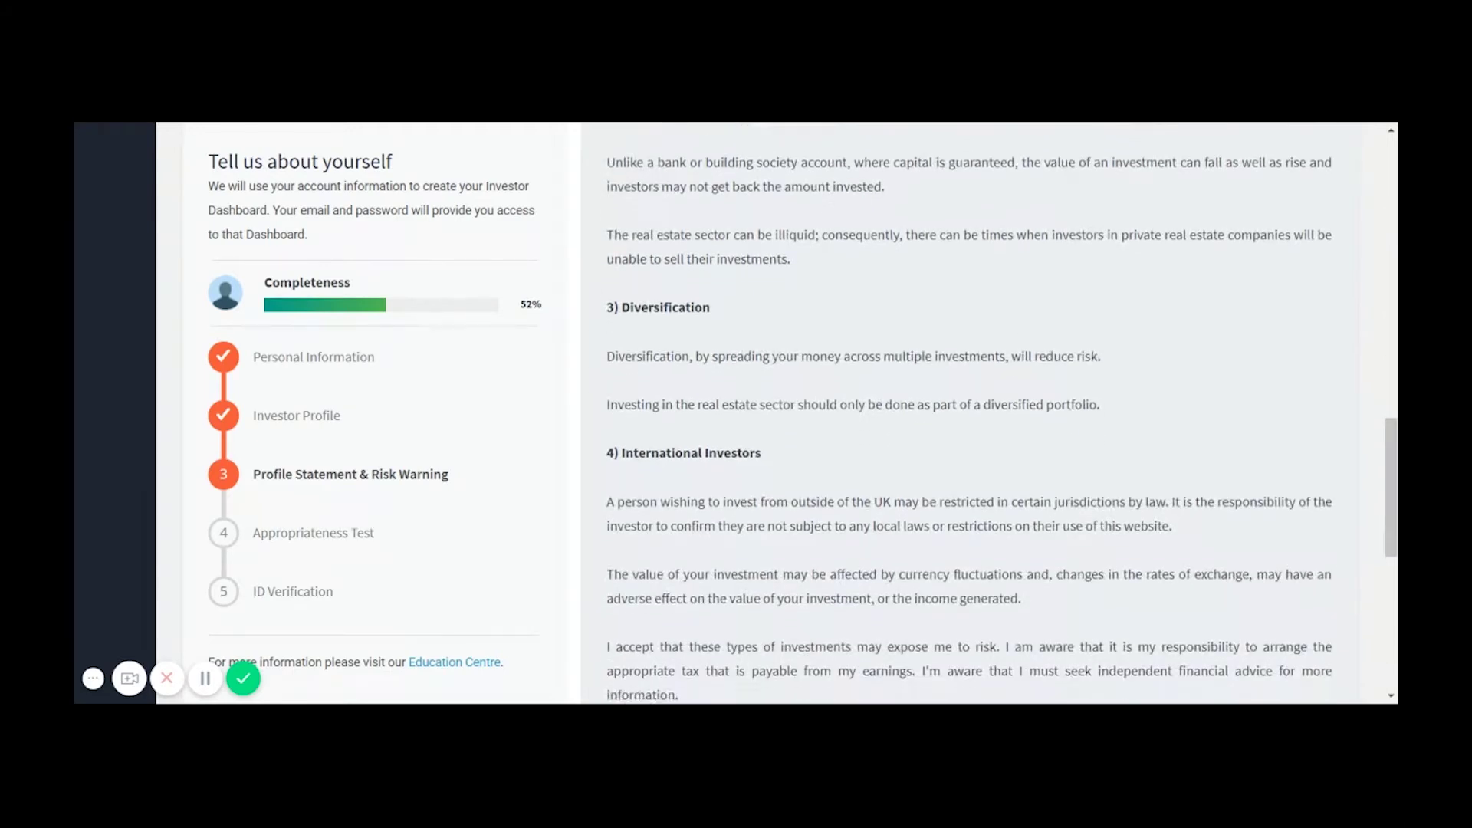
{"action": "scroll", "coordinate": [989, 414], "scroll_direction": "down", "scroll_amount": 5}
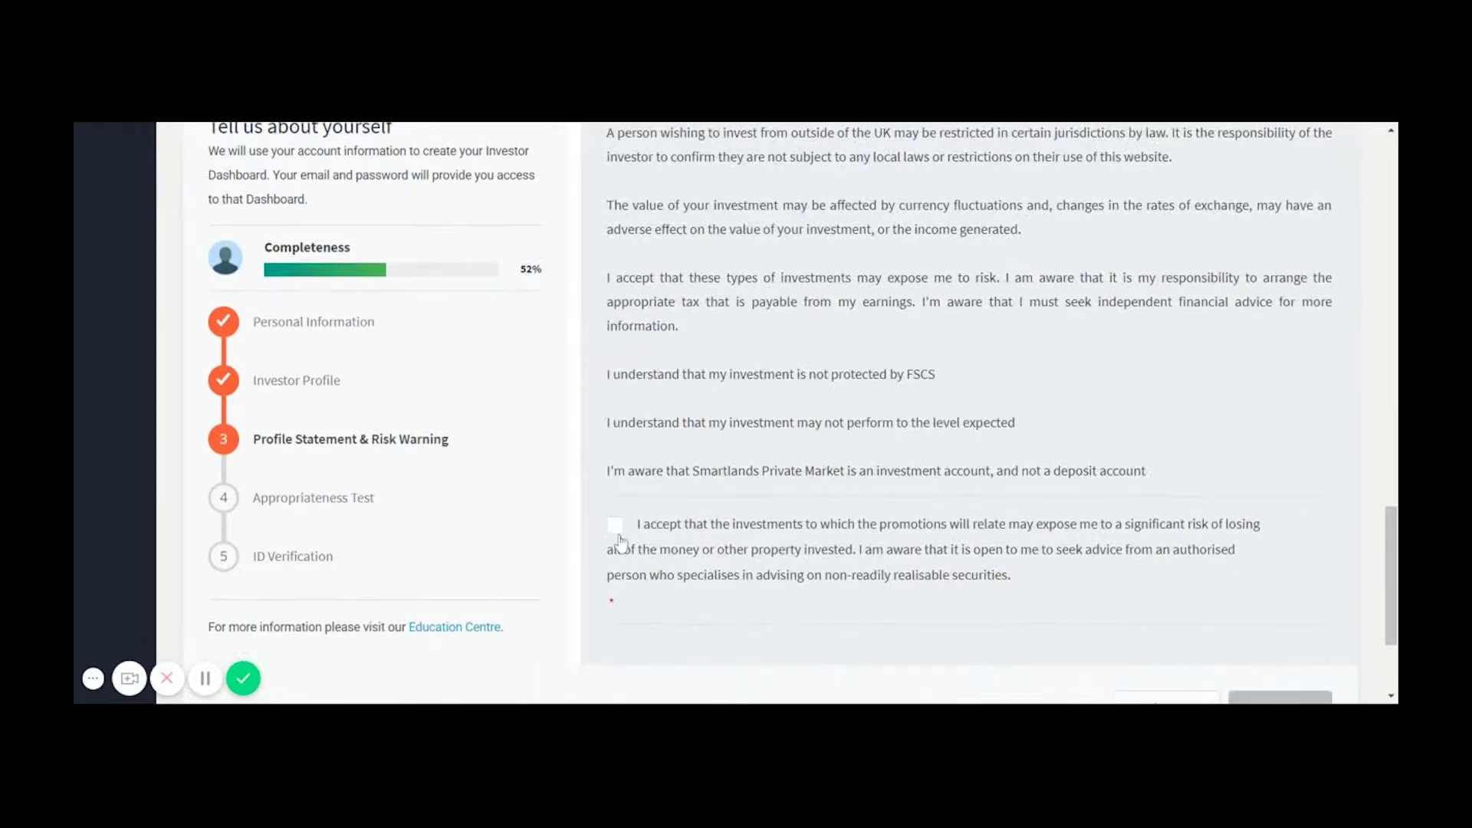
{"action": "scroll", "coordinate": [751, 541], "scroll_direction": "down", "scroll_amount": 2}
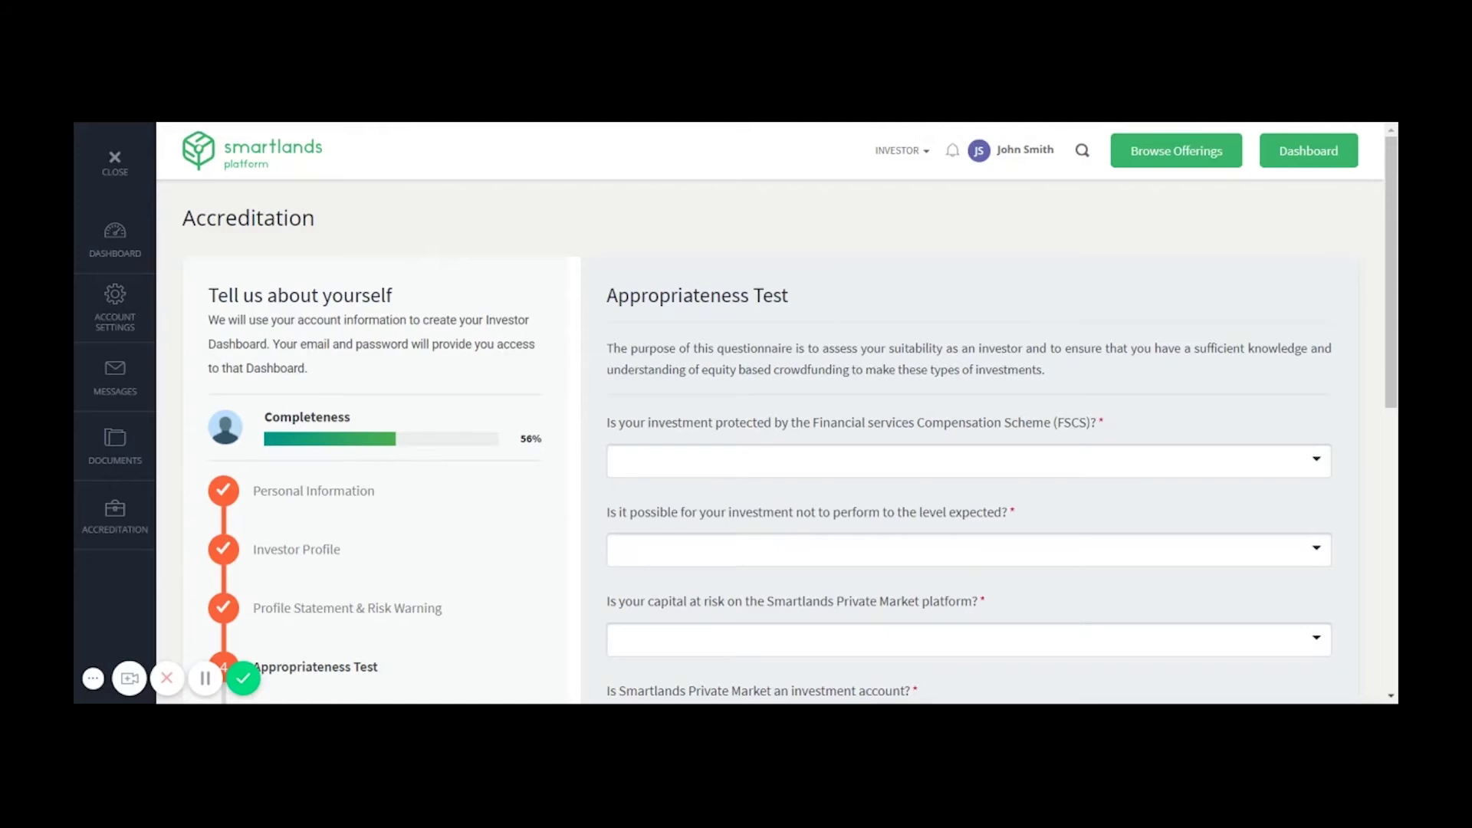
Examine the Appropriateness Test questions, including the answer choices for whether the investment is protected by the FSCS
{"action": "scroll", "coordinate": [1202, 384], "scroll_direction": "down", "scroll_amount": 2}
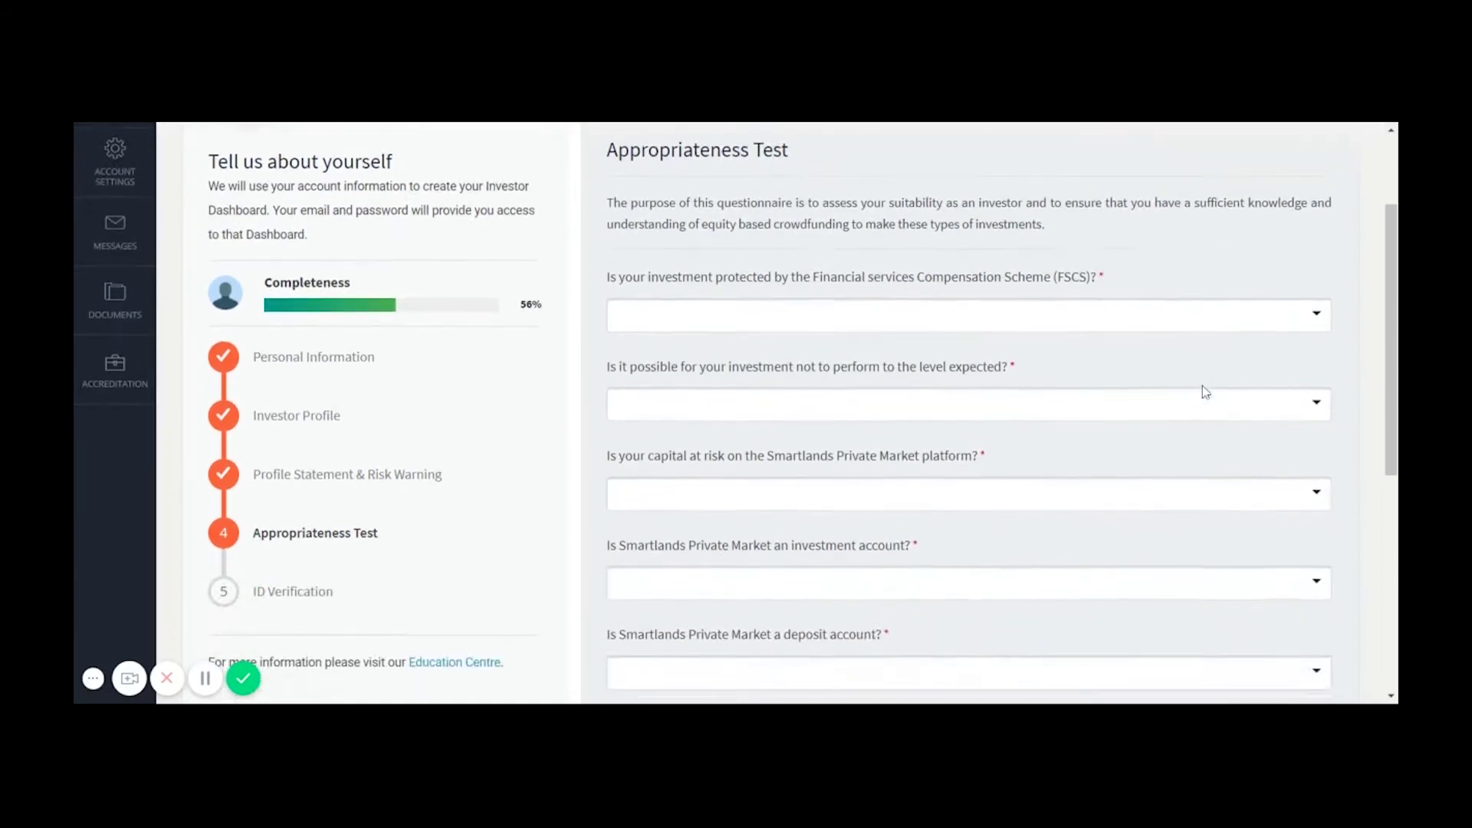
{"action": "left_click", "coordinate": [1173, 317]}
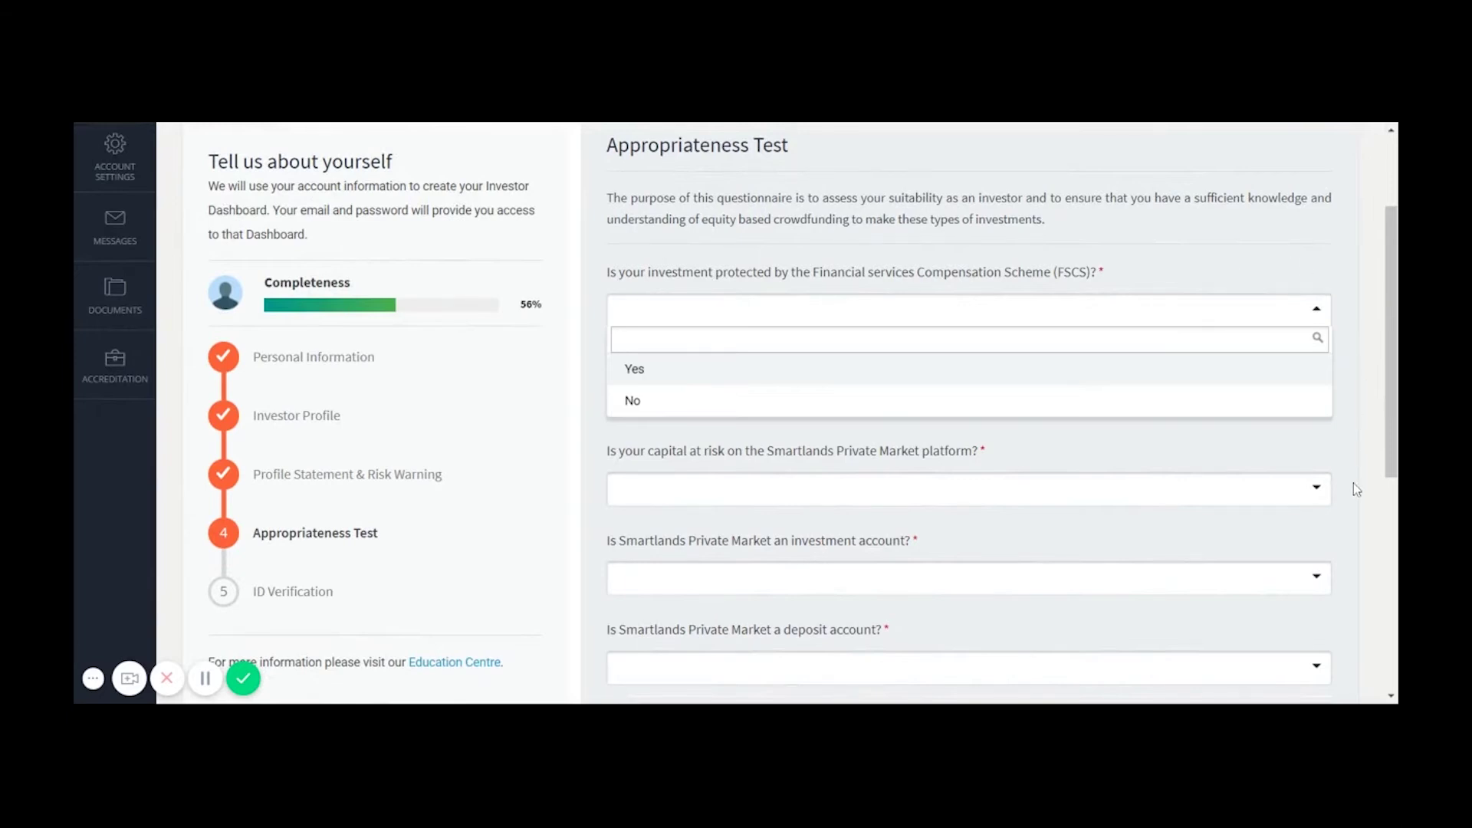
{"action": "scroll", "coordinate": [1356, 490], "scroll_direction": "down", "scroll_amount": 3}
{"action": "scroll", "coordinate": [1356, 489], "scroll_direction": "down", "scroll_amount": 1}
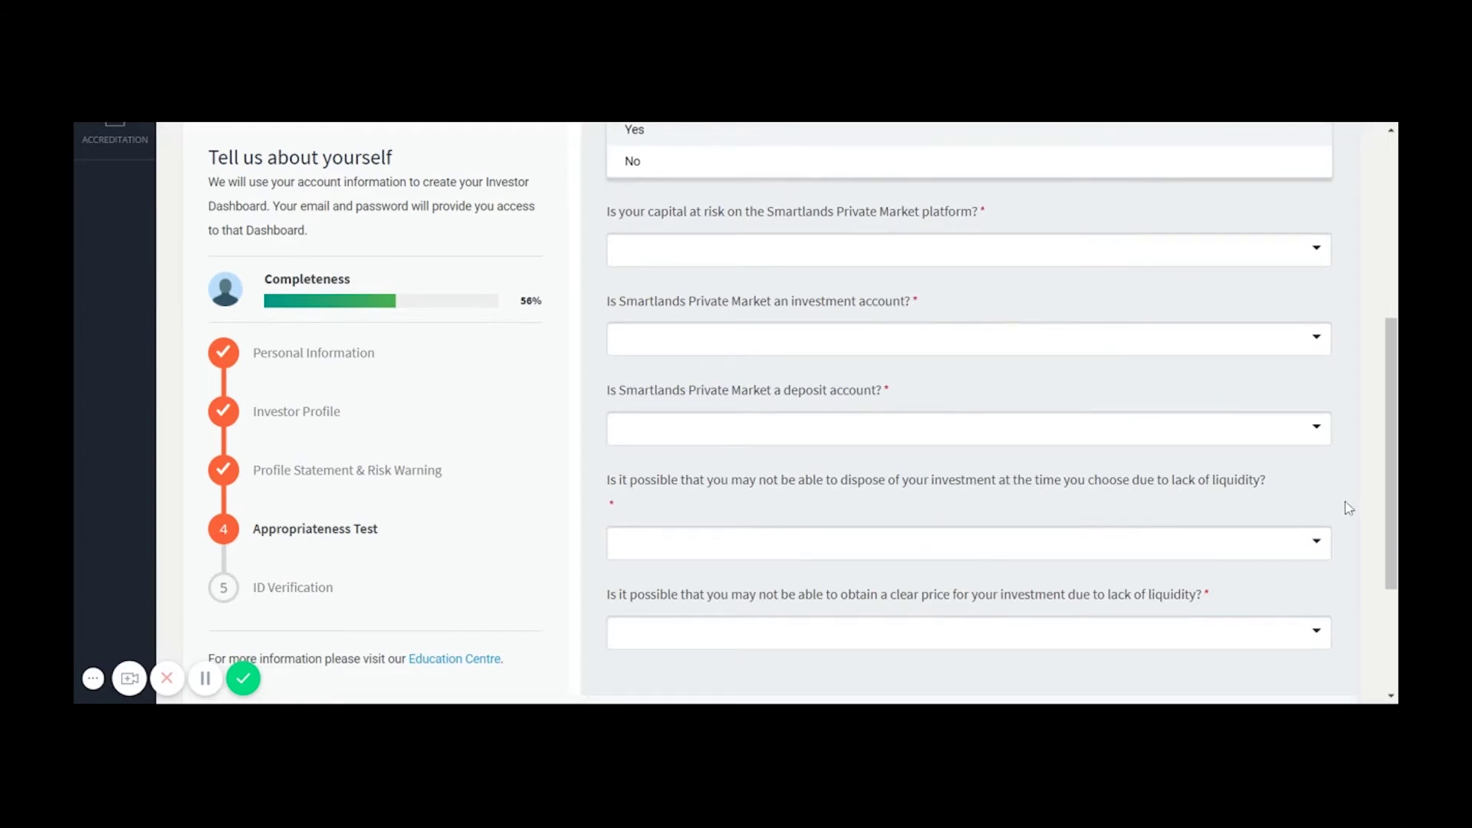
{"action": "scroll", "coordinate": [1349, 514], "scroll_direction": "down", "scroll_amount": 3}
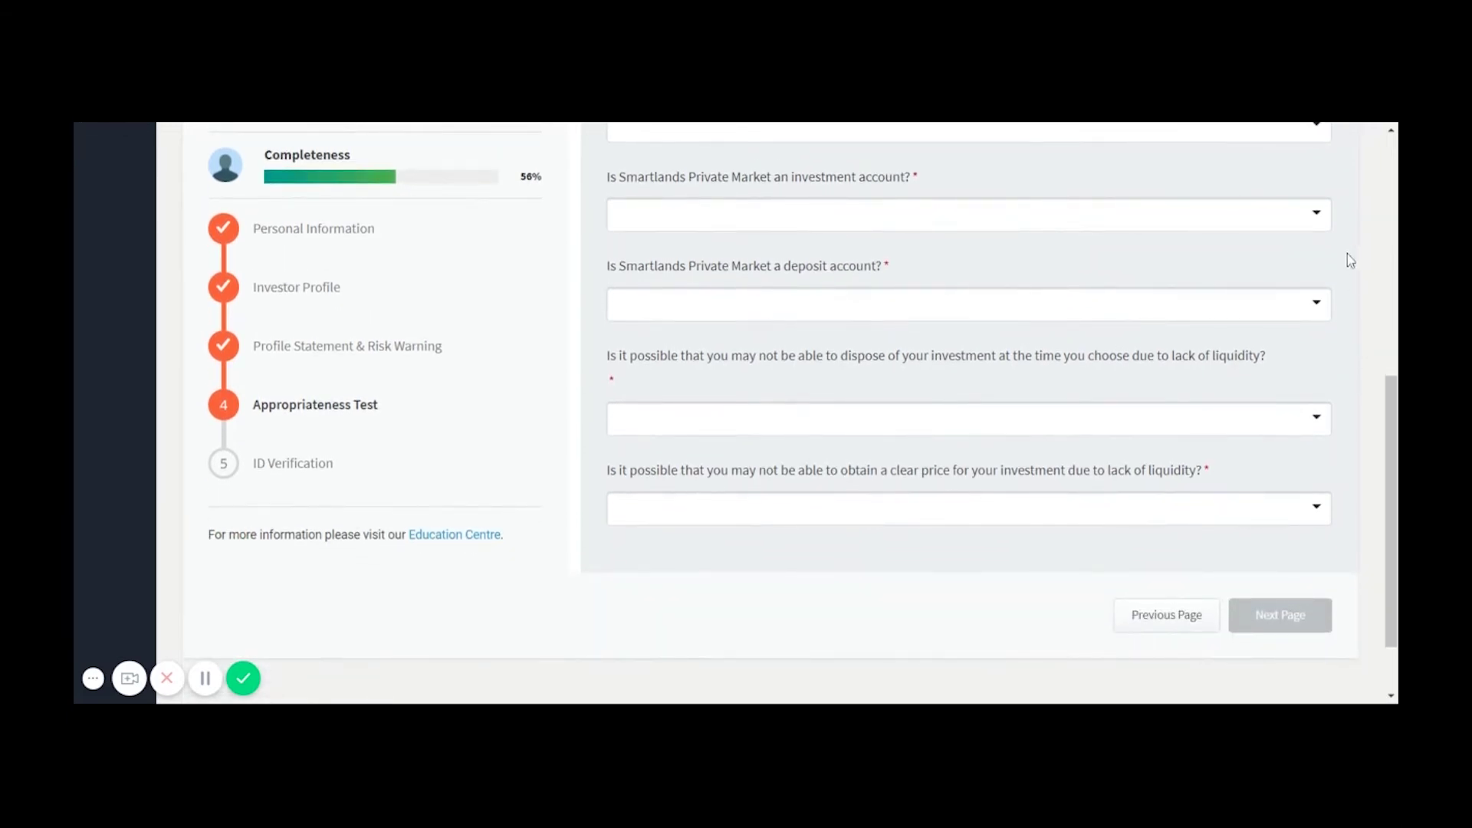
{"action": "scroll", "coordinate": [1349, 249], "scroll_direction": "up", "scroll_amount": 3}
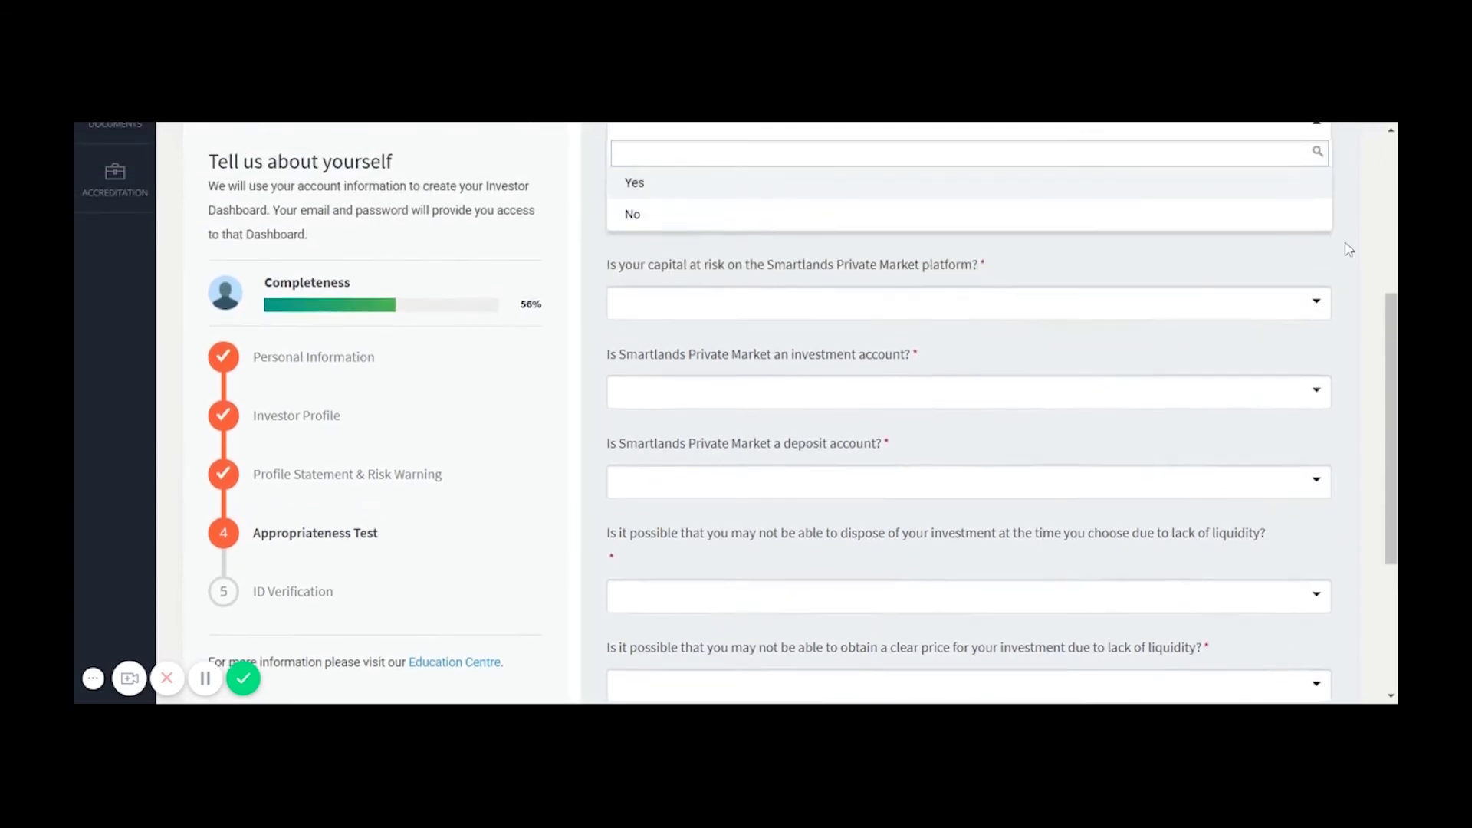
{"action": "scroll", "coordinate": [1349, 399], "scroll_direction": "down", "scroll_amount": 3}
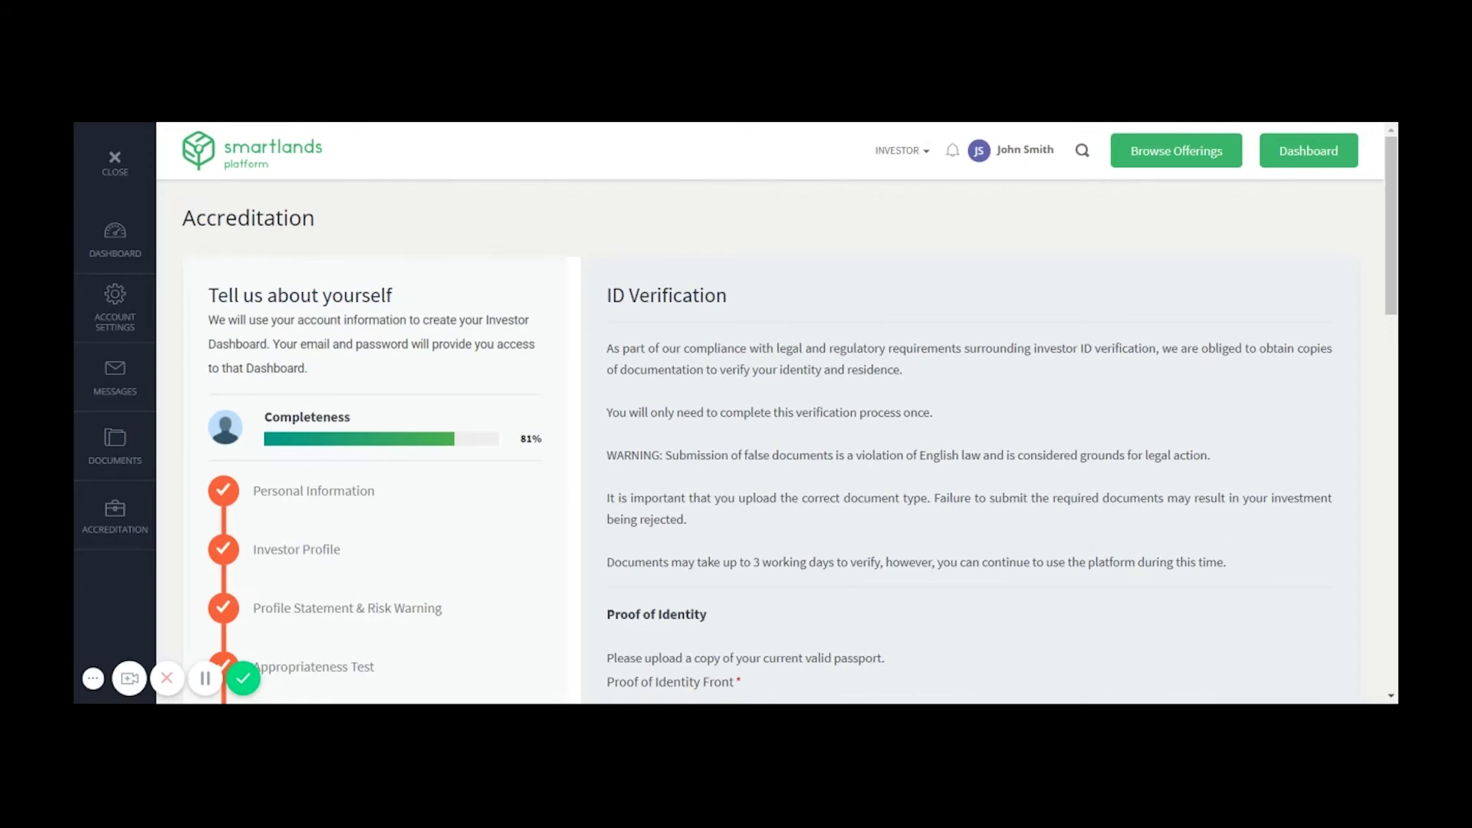
Read the ID Verification instructions, including the passport upload notes and the required passport MRZ and number fields
{"action": "scroll", "coordinate": [739, 415], "scroll_direction": "down", "scroll_amount": 3}
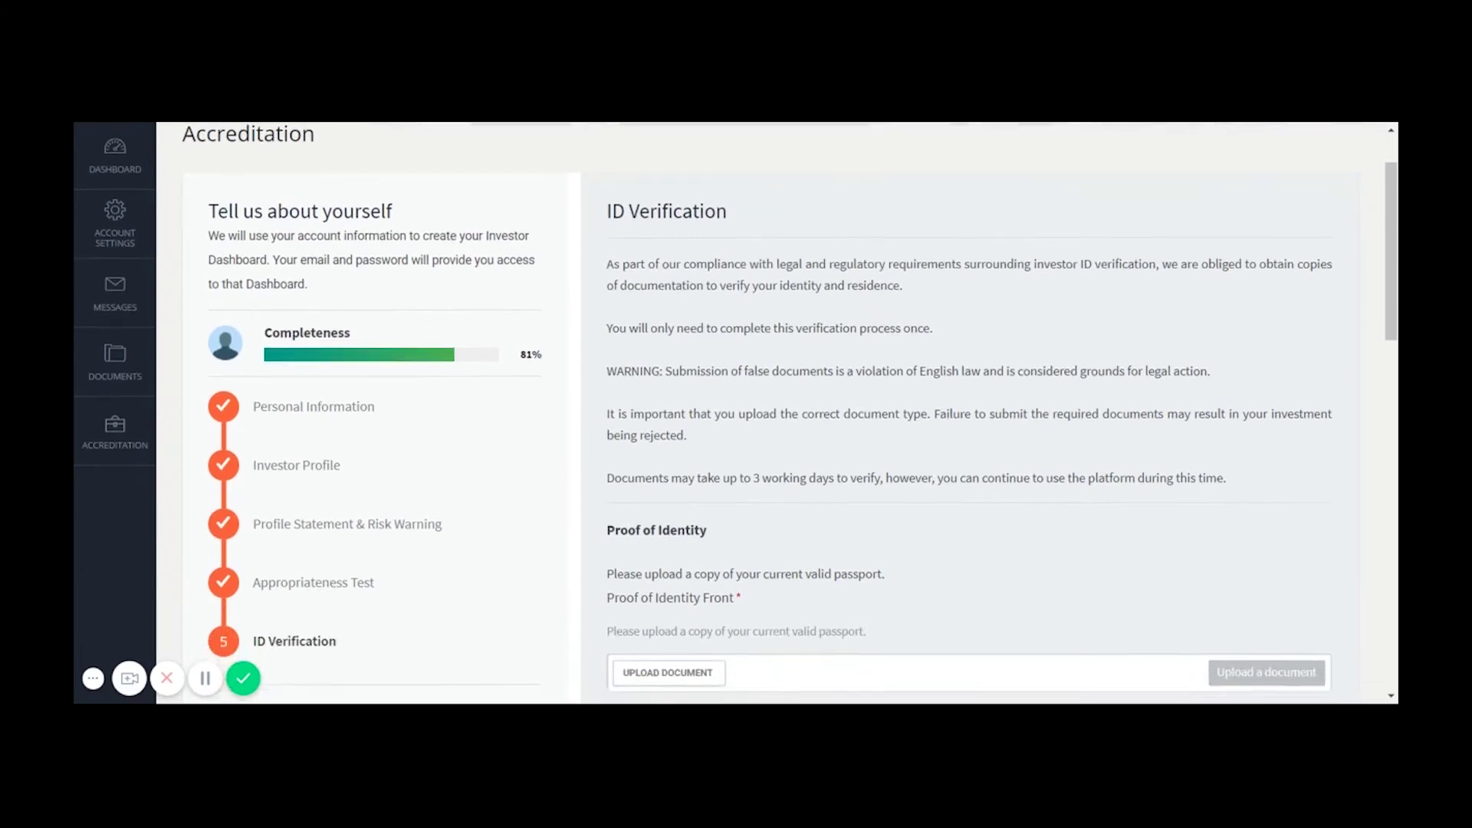
{"action": "scroll", "coordinate": [739, 414], "scroll_direction": "down", "scroll_amount": 1}
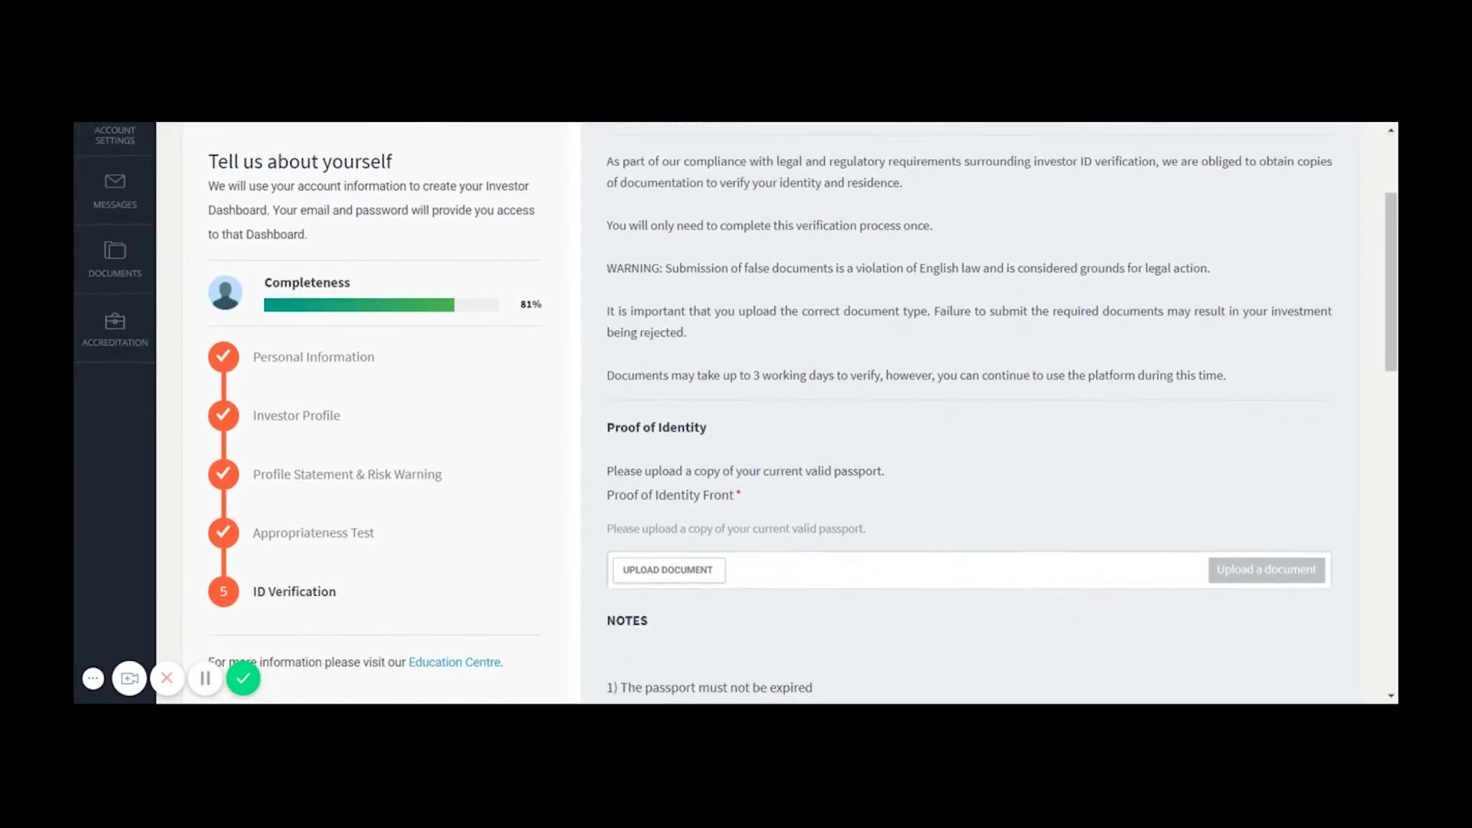
{"action": "scroll", "coordinate": [739, 414], "scroll_direction": "down", "scroll_amount": 2}
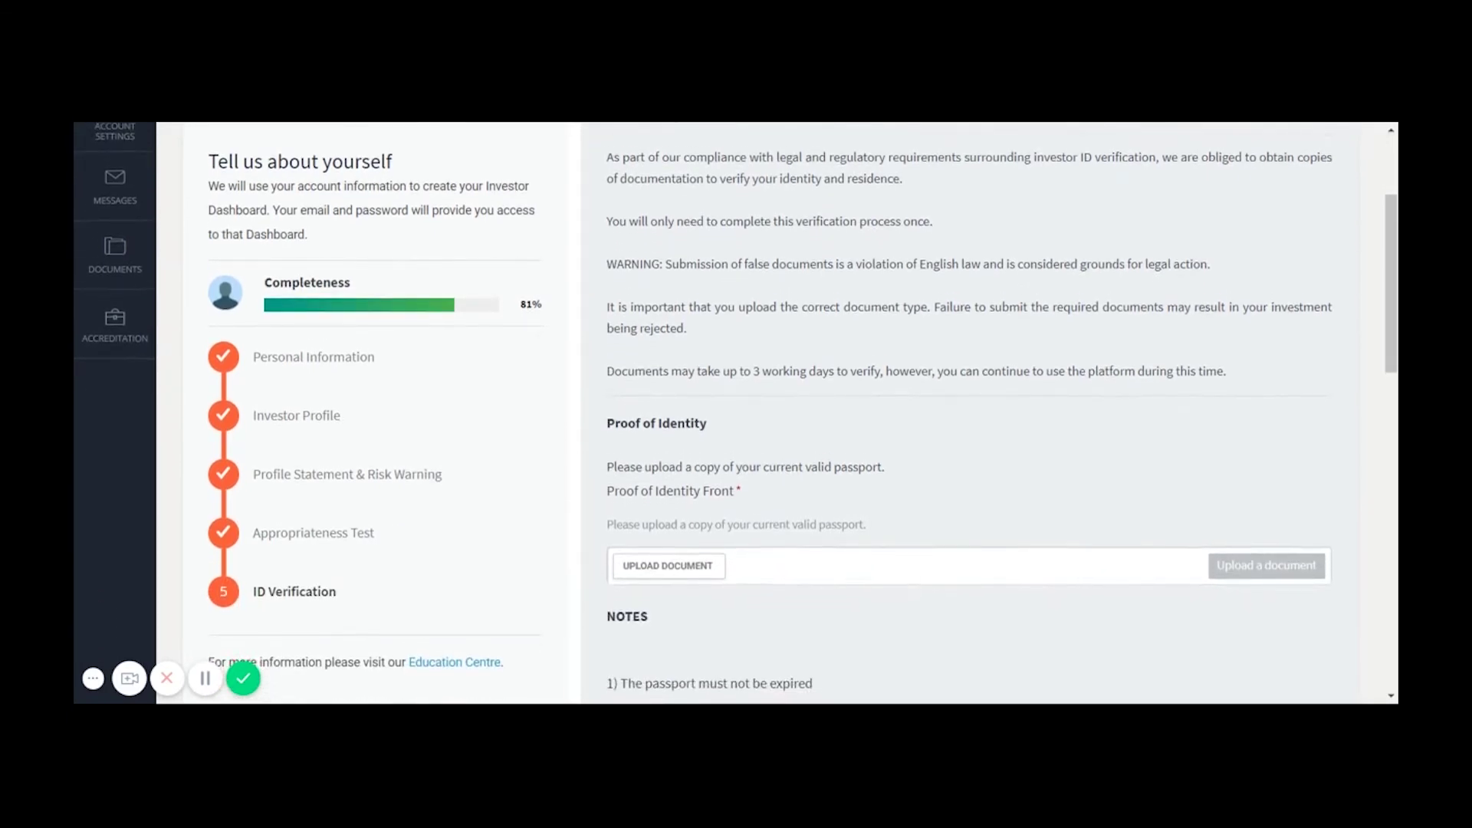
{"action": "scroll", "coordinate": [740, 414], "scroll_direction": "down", "scroll_amount": 3}
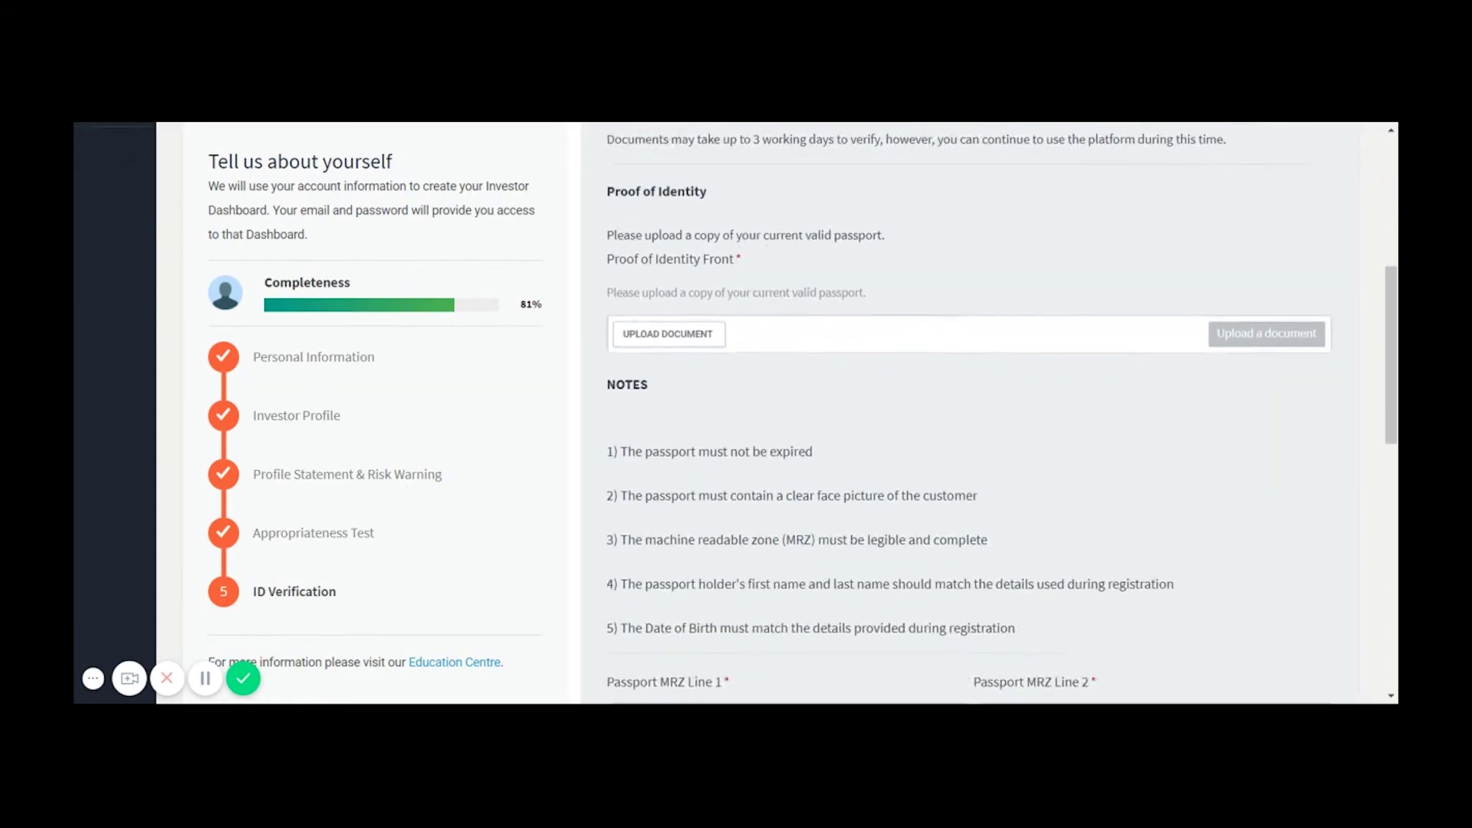
{"action": "scroll", "coordinate": [997, 414], "scroll_direction": "down", "scroll_amount": 2}
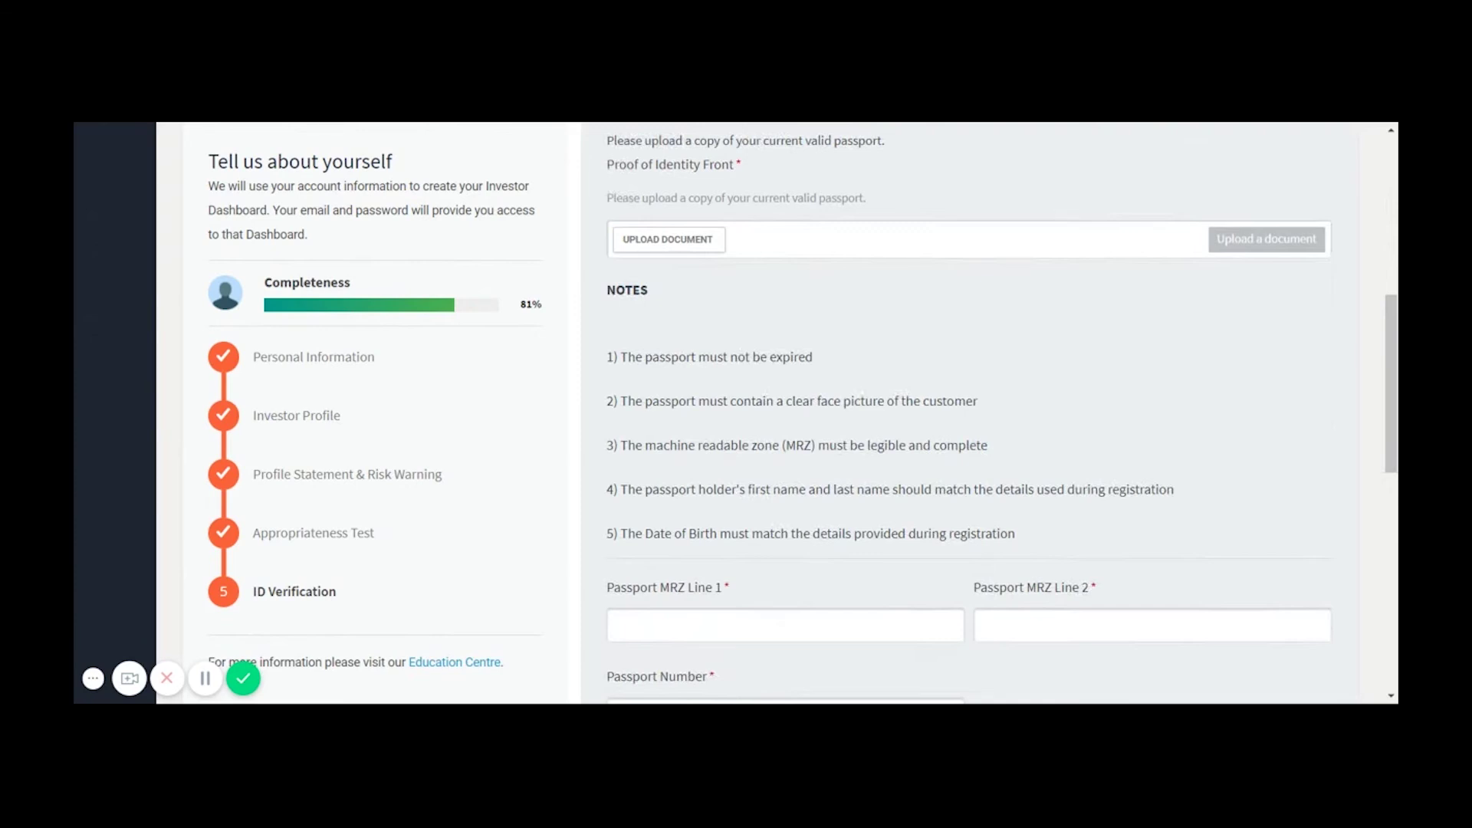
{"action": "scroll", "coordinate": [997, 414], "scroll_direction": "down", "scroll_amount": 2}
{"action": "scroll", "coordinate": [997, 414], "scroll_direction": "up", "scroll_amount": 3}
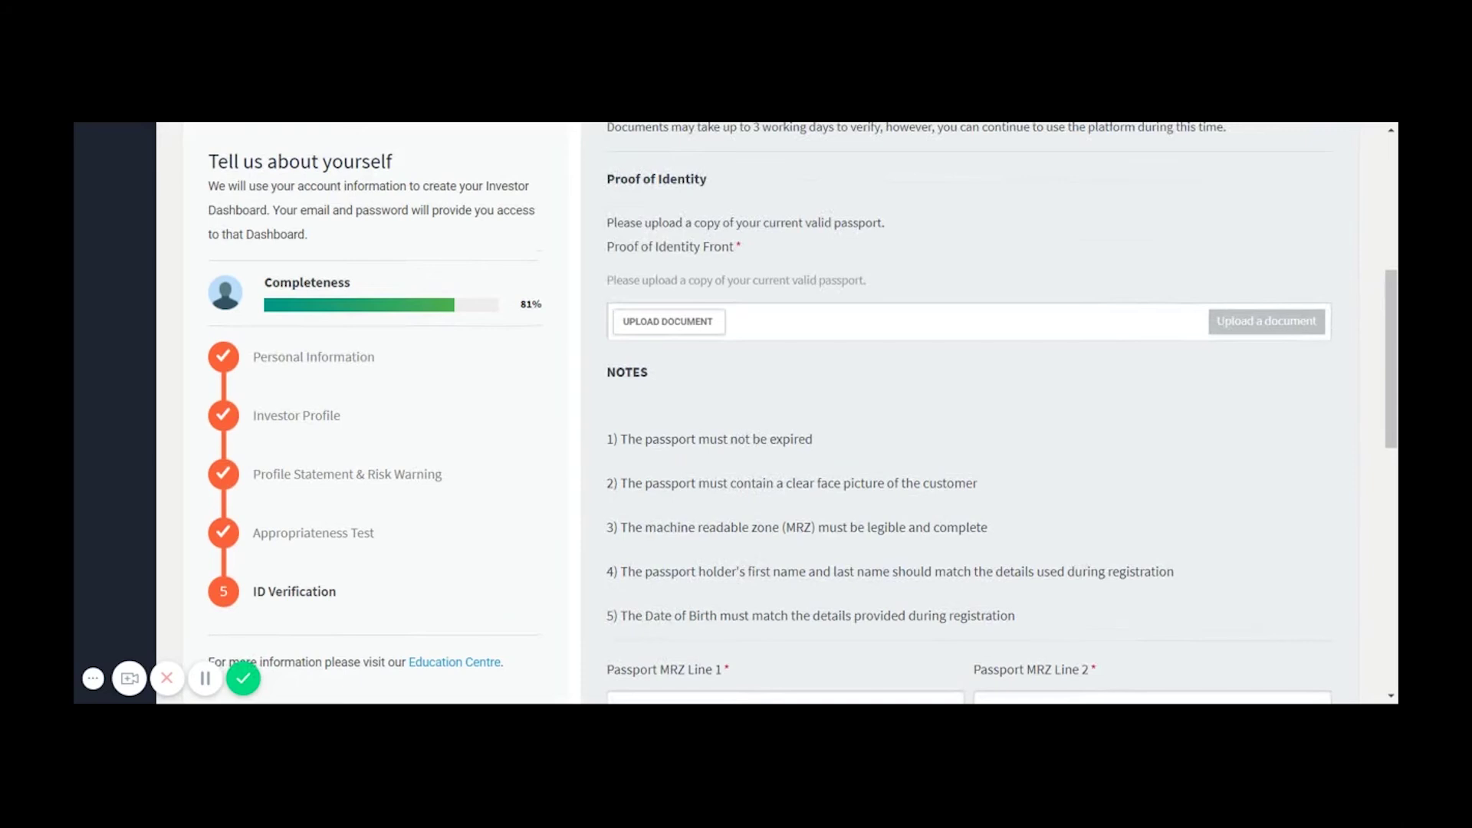
{"action": "scroll", "coordinate": [968, 407], "scroll_direction": "down", "scroll_amount": 1}
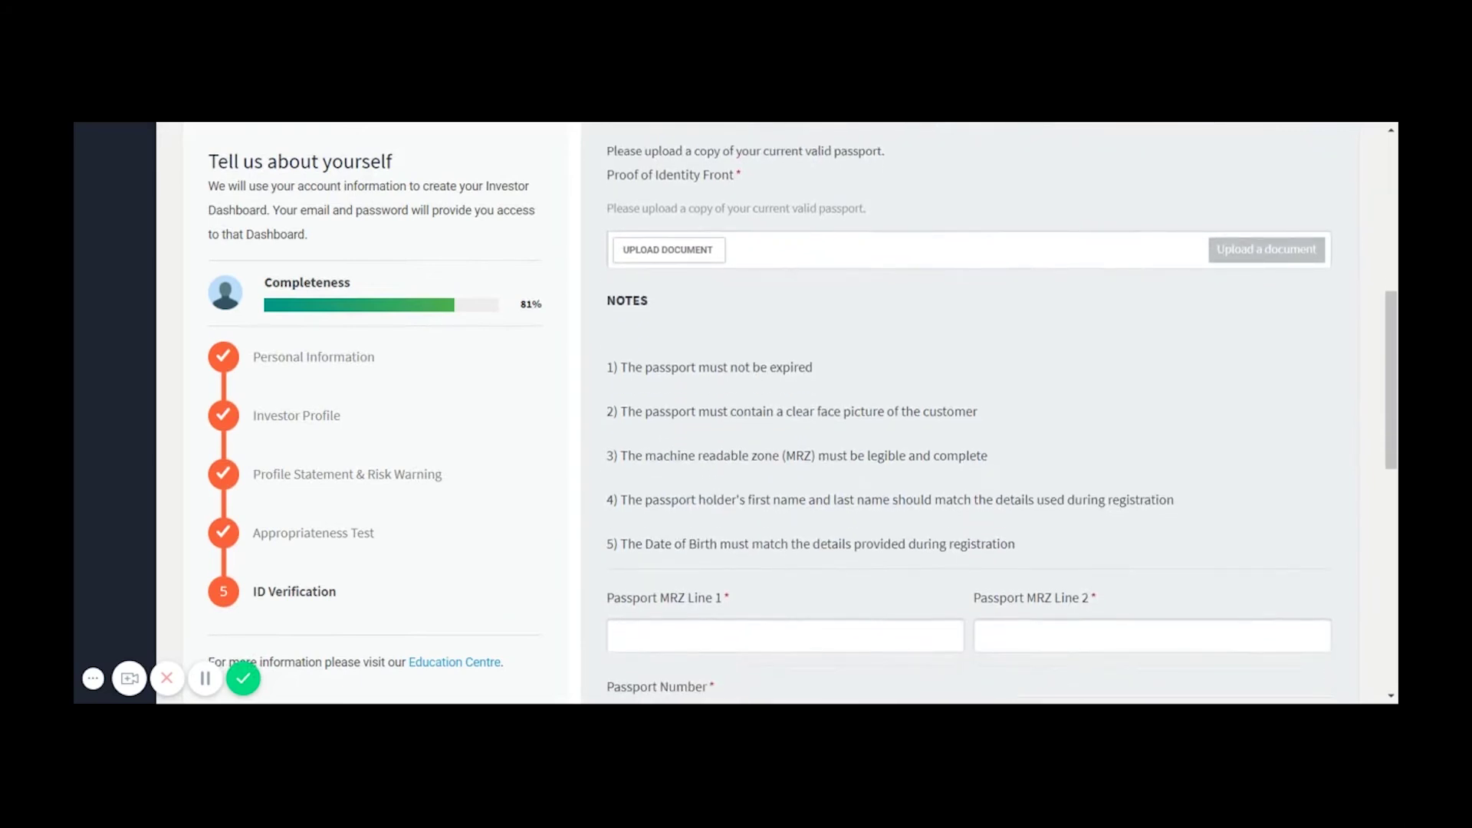
Read the rest of the ID Verification stage, including the Proof of Residence upload section and its document notes
{"action": "scroll", "coordinate": [989, 412], "scroll_direction": "up", "scroll_amount": 1}
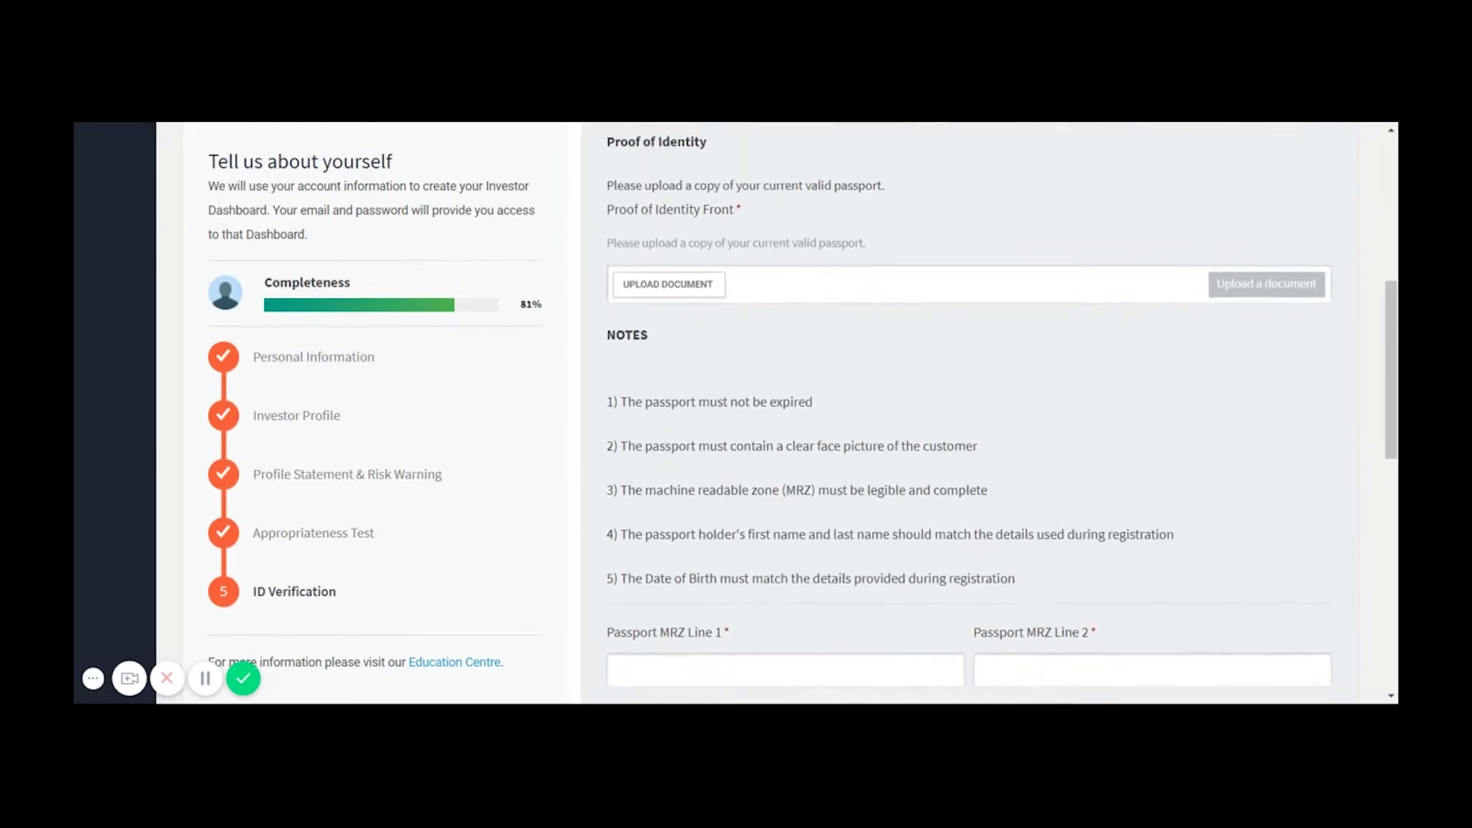
{"action": "scroll", "coordinate": [989, 413], "scroll_direction": "down", "scroll_amount": 1}
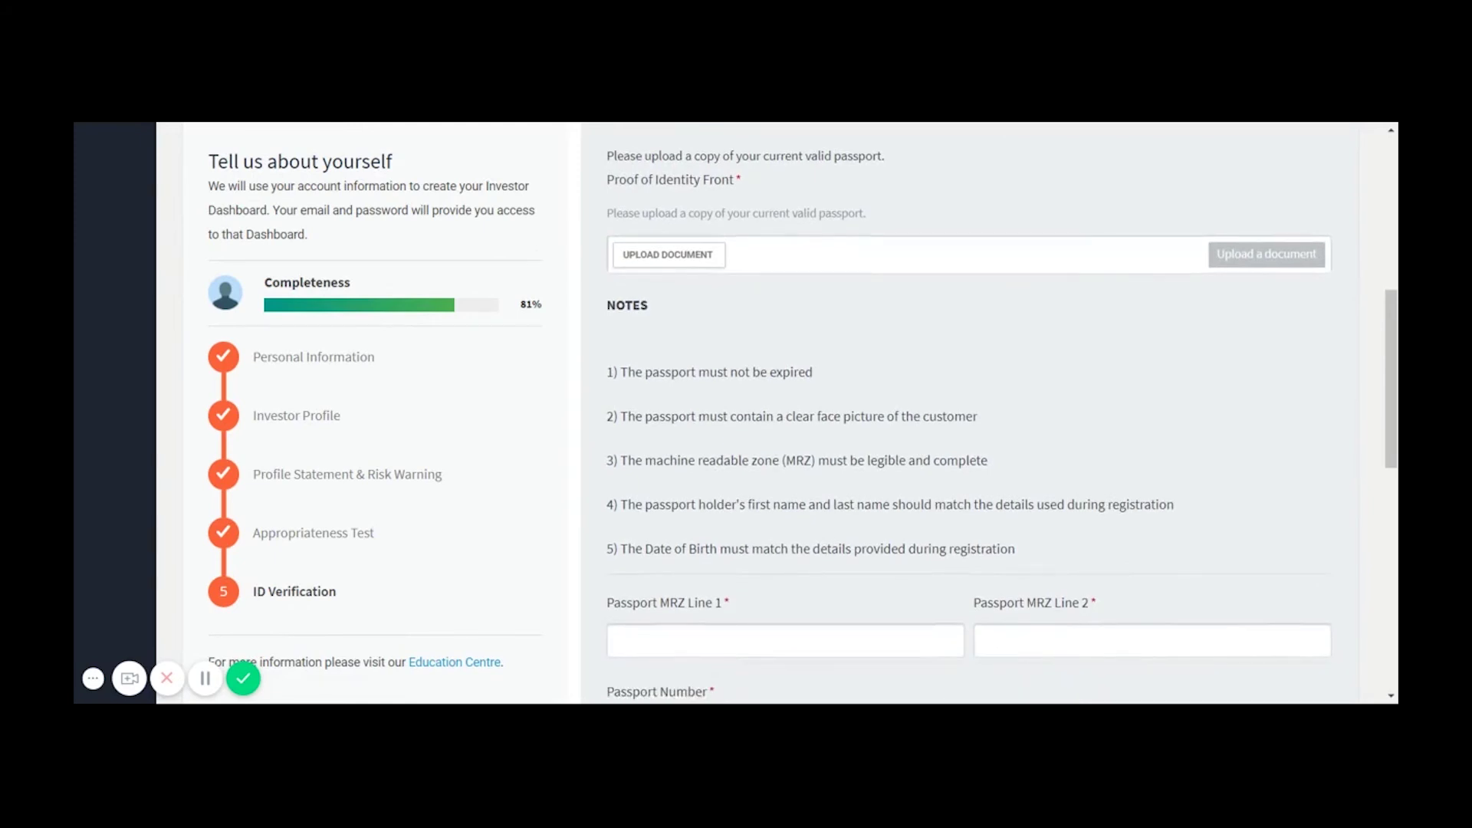
{"action": "scroll", "coordinate": [990, 413], "scroll_direction": "down", "scroll_amount": 4}
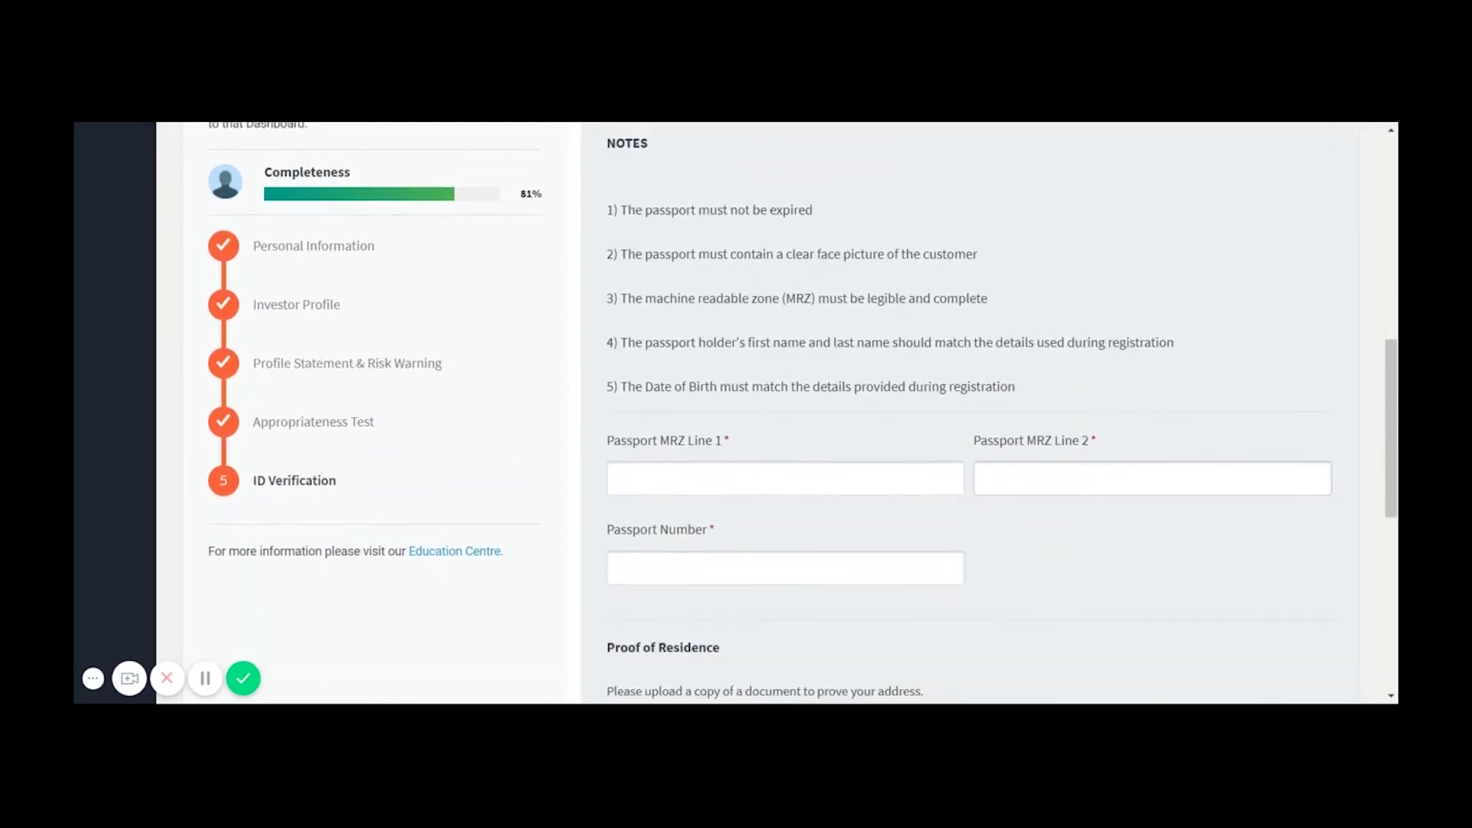
{"action": "scroll", "coordinate": [989, 413], "scroll_direction": "down", "scroll_amount": 1}
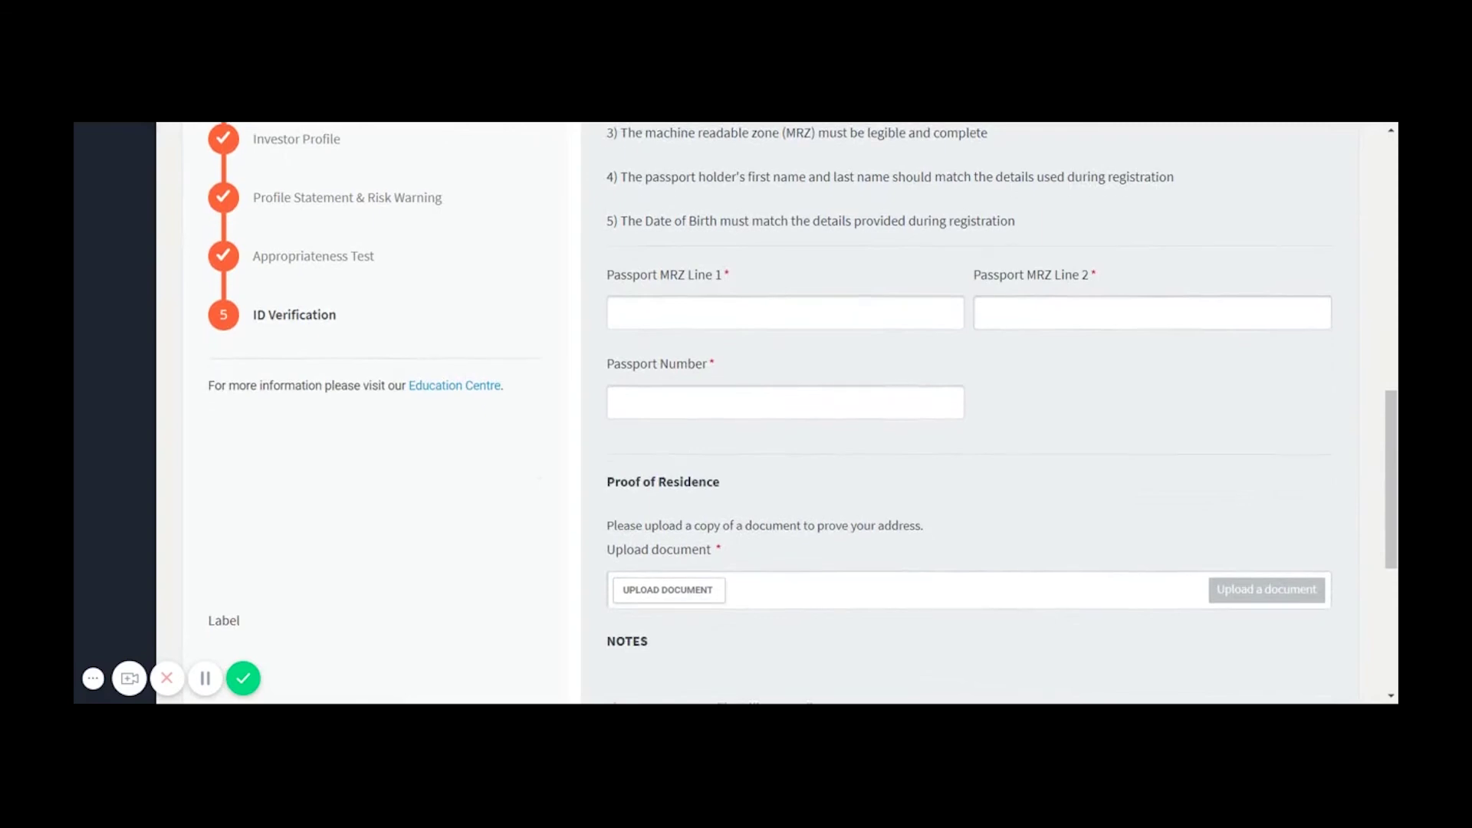
{"action": "scroll", "coordinate": [989, 413], "scroll_direction": "down", "scroll_amount": 5}
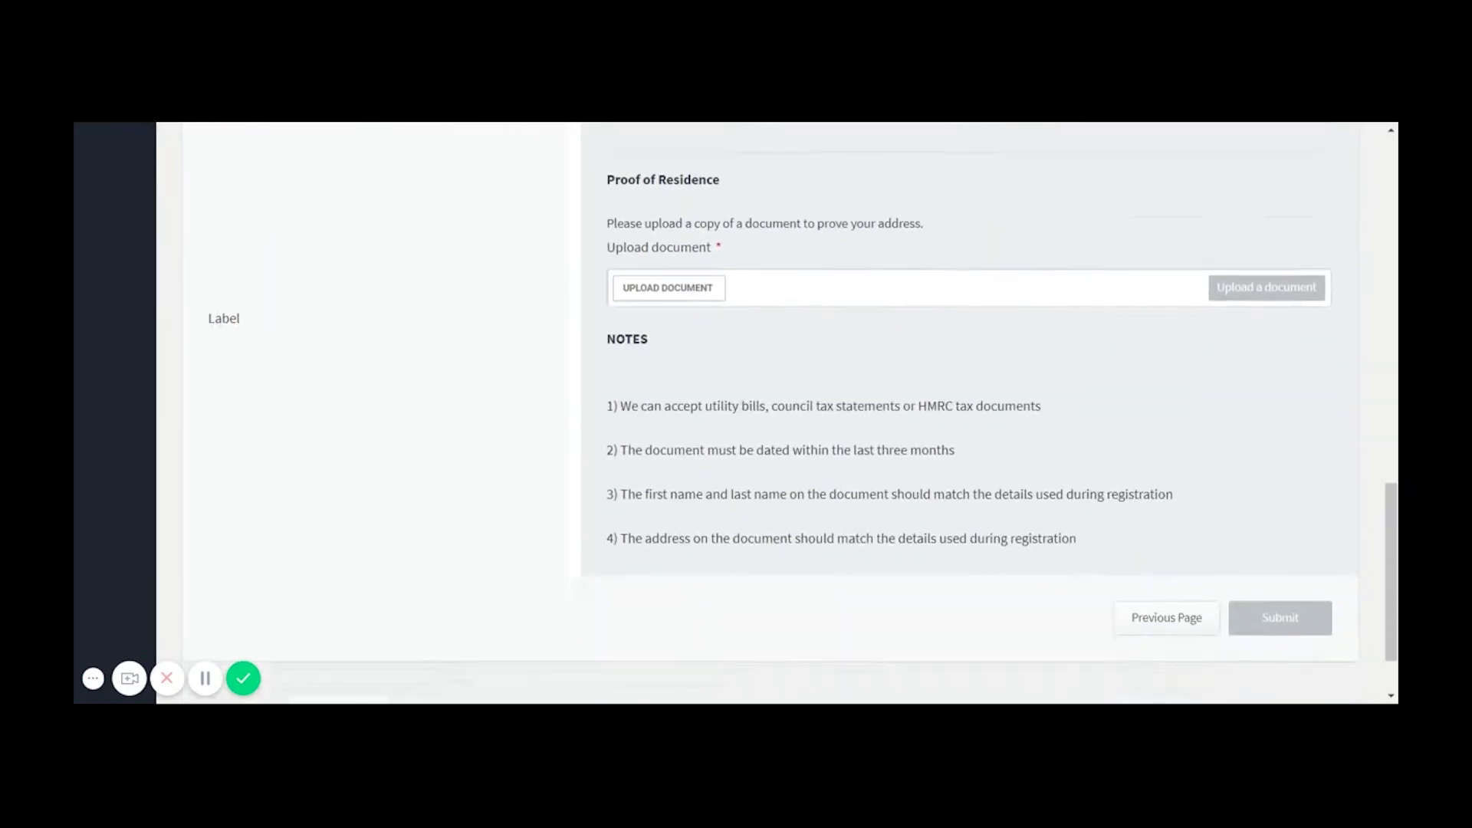
{"action": "left_click", "coordinate": [243, 678]}
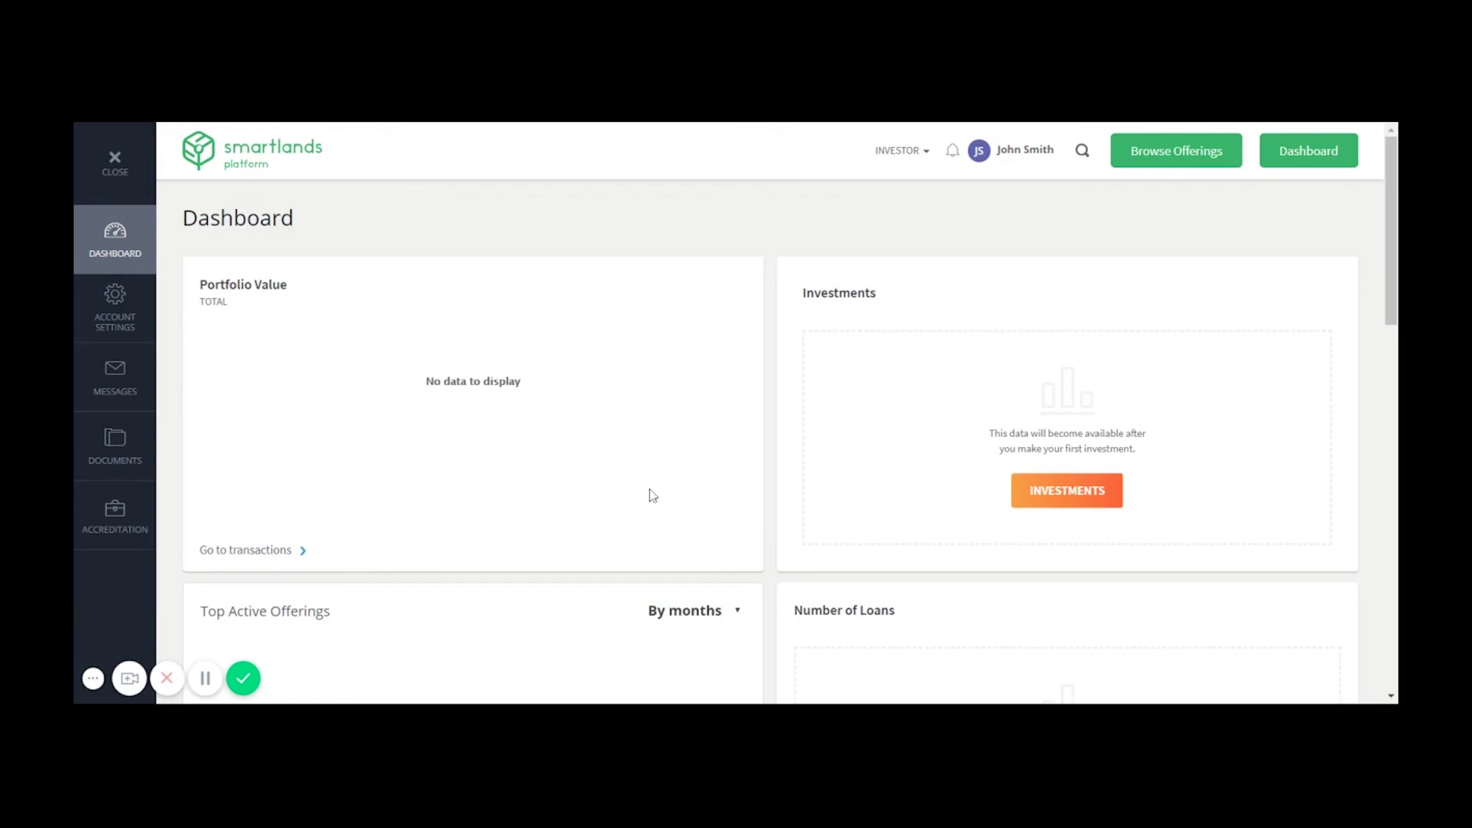
{"action": "scroll", "coordinate": [650, 493], "scroll_direction": "down", "scroll_amount": 2}
{"action": "scroll", "coordinate": [650, 495], "scroll_direction": "up", "scroll_amount": 2}
{"action": "scroll", "coordinate": [650, 495], "scroll_direction": "up", "scroll_amount": 1}
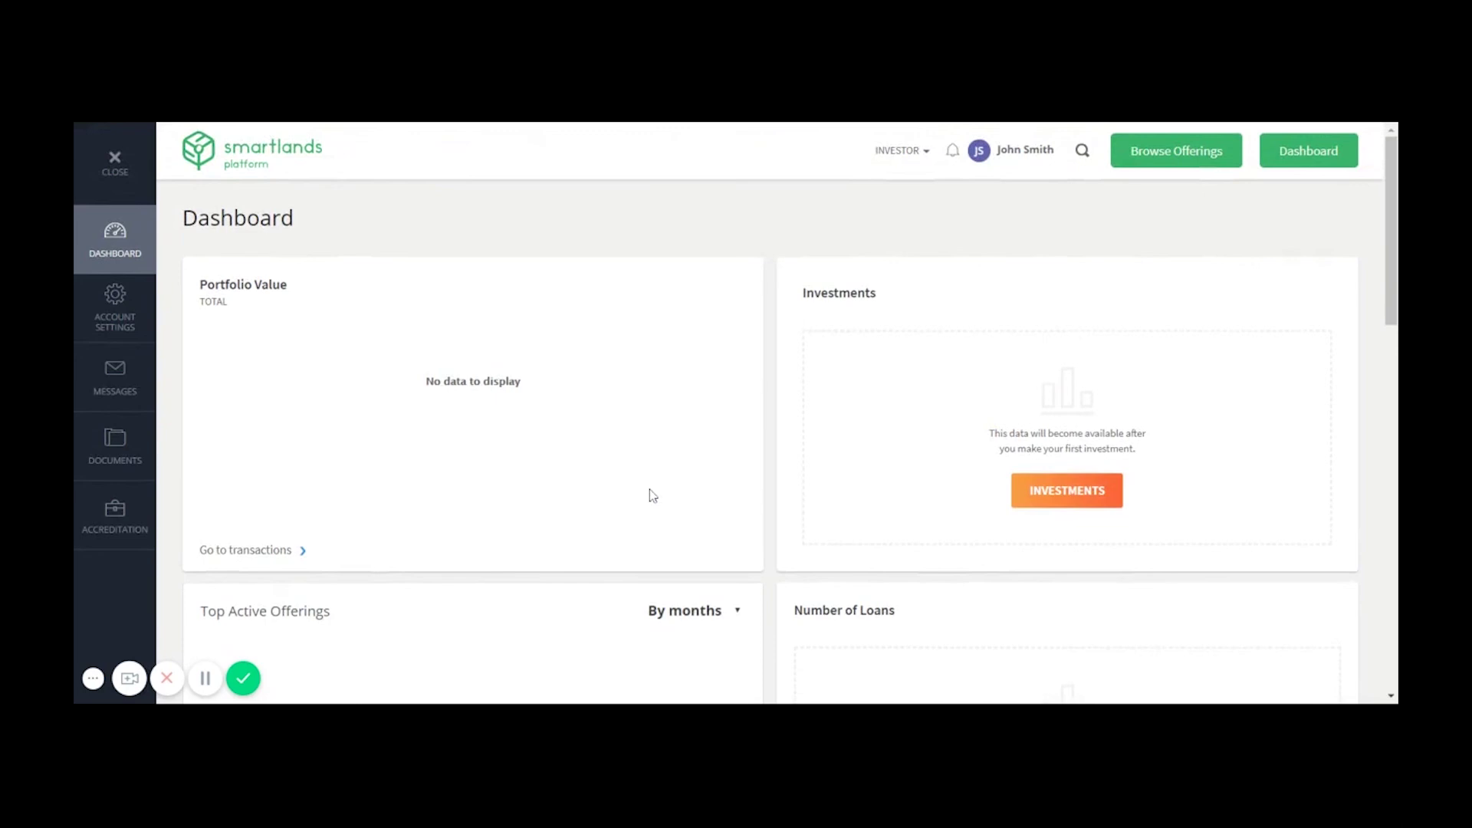